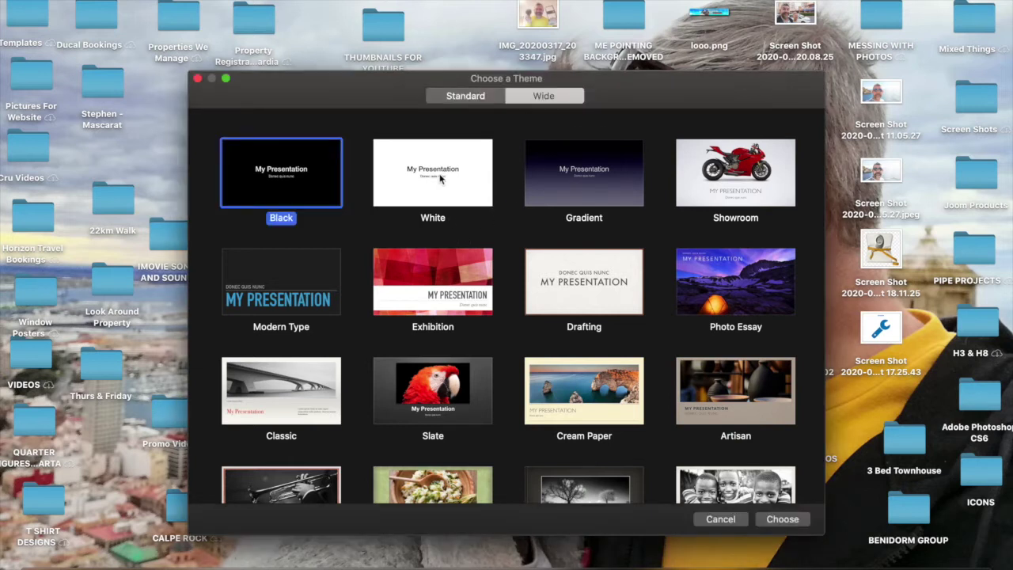
Start a Black-theme Keynote presentation and delete the title and subtitle placeholders
{"action": "left_click", "coordinate": [781, 519]}
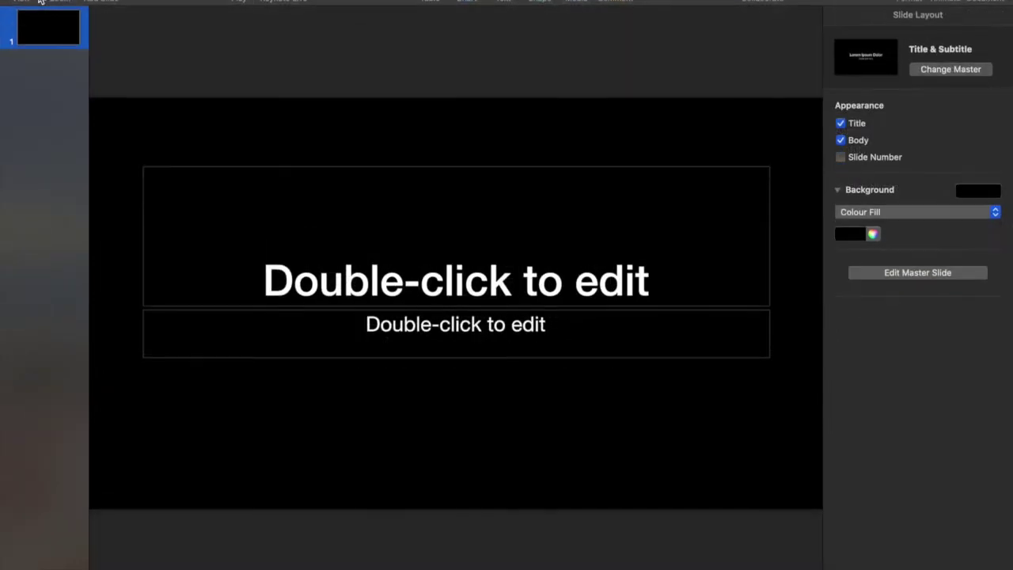
{"action": "left_click", "coordinate": [407, 290]}
{"action": "key", "text": "Delete"}
{"action": "left_click", "coordinate": [443, 330]}
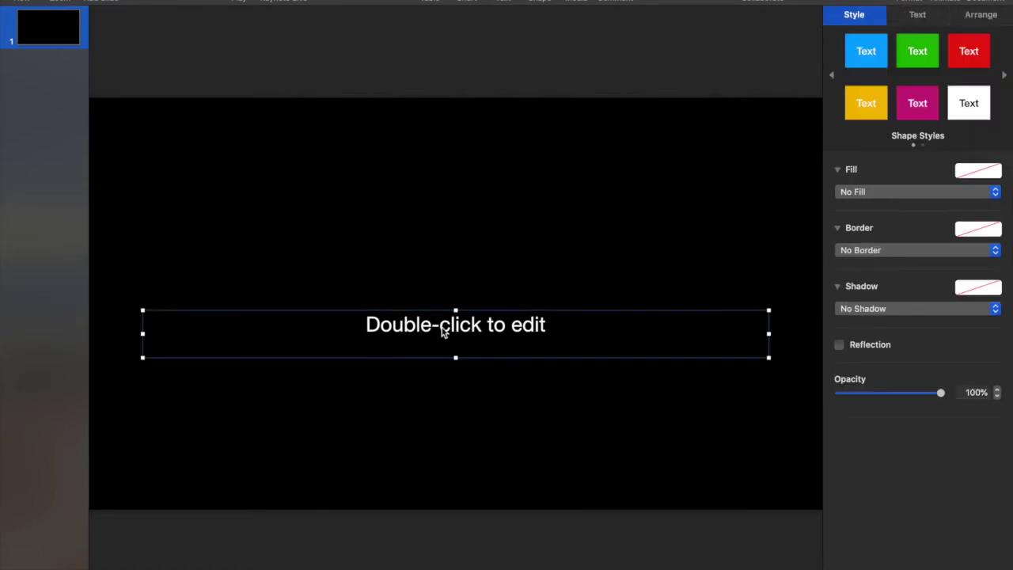
{"action": "key", "text": "Delete"}
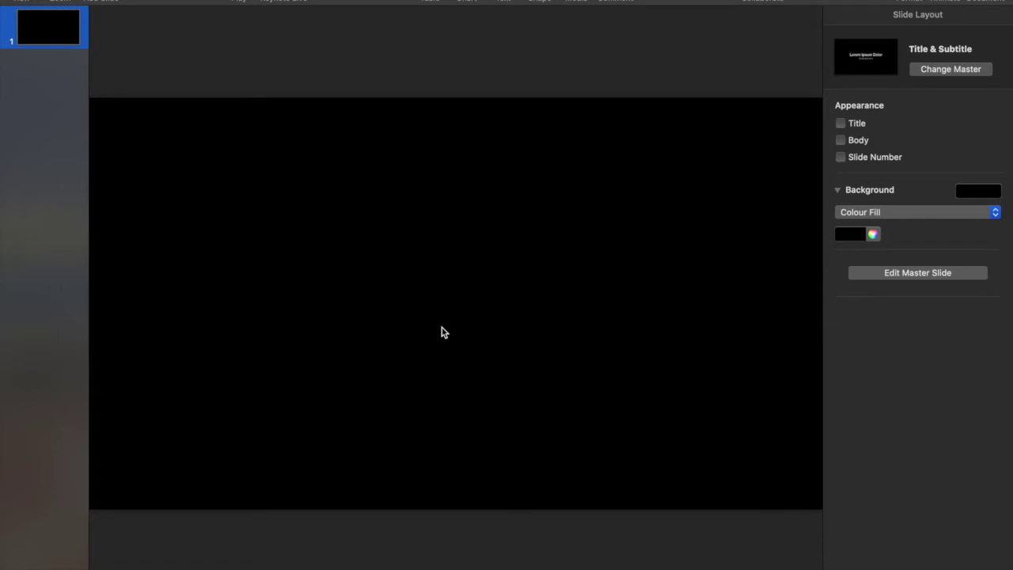
Fill the slide background with solid green by setting the RGB Green slider to 255 (00FF00)
{"action": "left_click", "coordinate": [855, 235]}
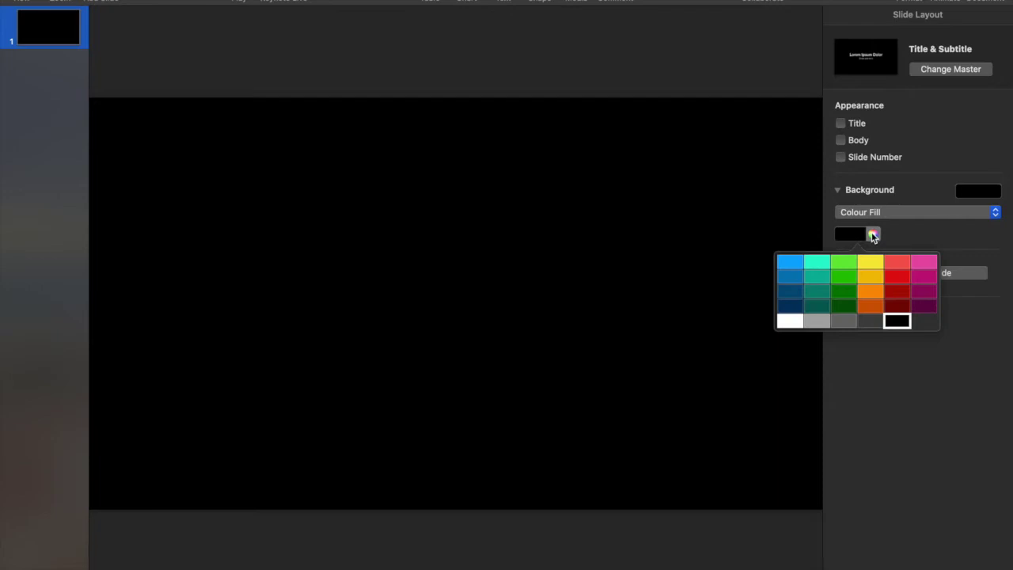
{"action": "left_click", "coordinate": [873, 236]}
{"action": "left_click", "coordinate": [873, 236]}
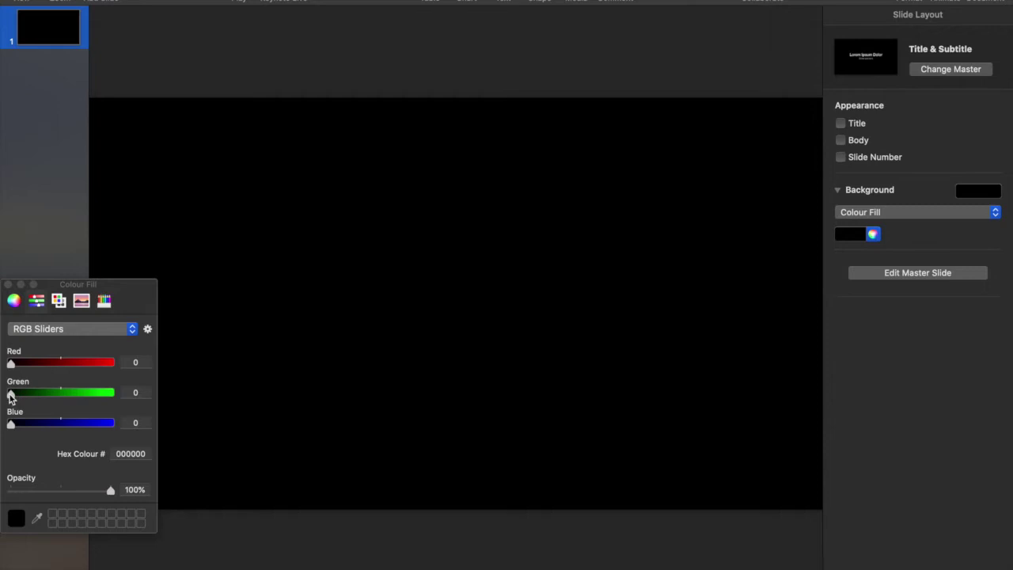
{"action": "left_click_drag", "start_coordinate": [10, 394], "coordinate": [112, 399]}
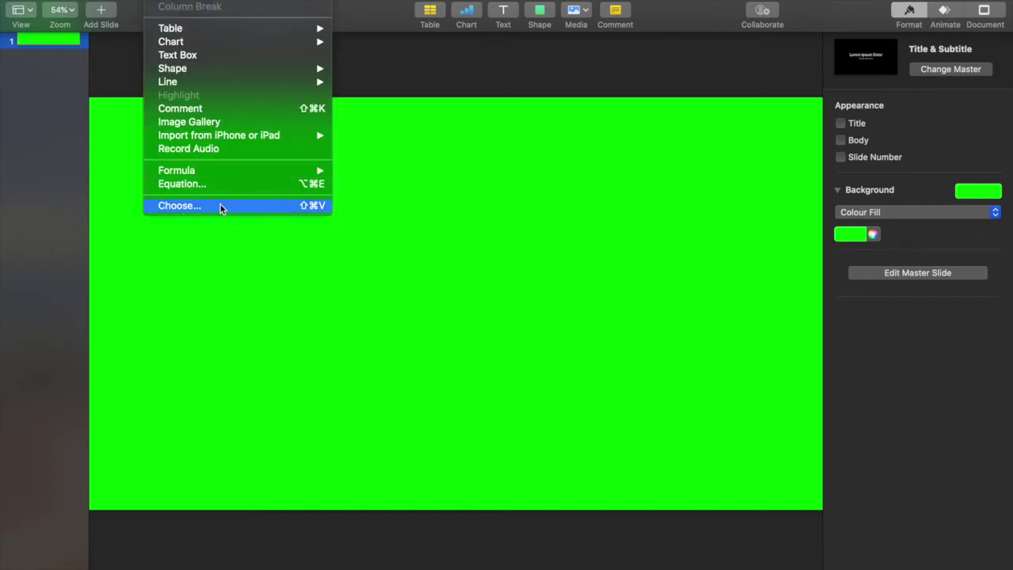
Start inserting an image and browse to the Desktop's OVERLAYS folder
{"action": "left_click", "coordinate": [220, 205]}
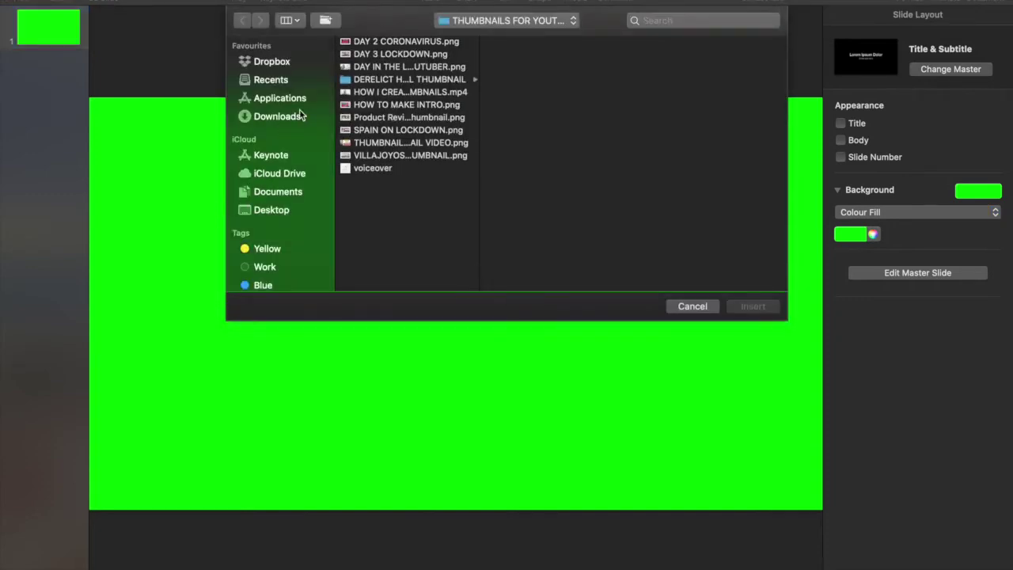
{"action": "left_click", "coordinate": [496, 19]}
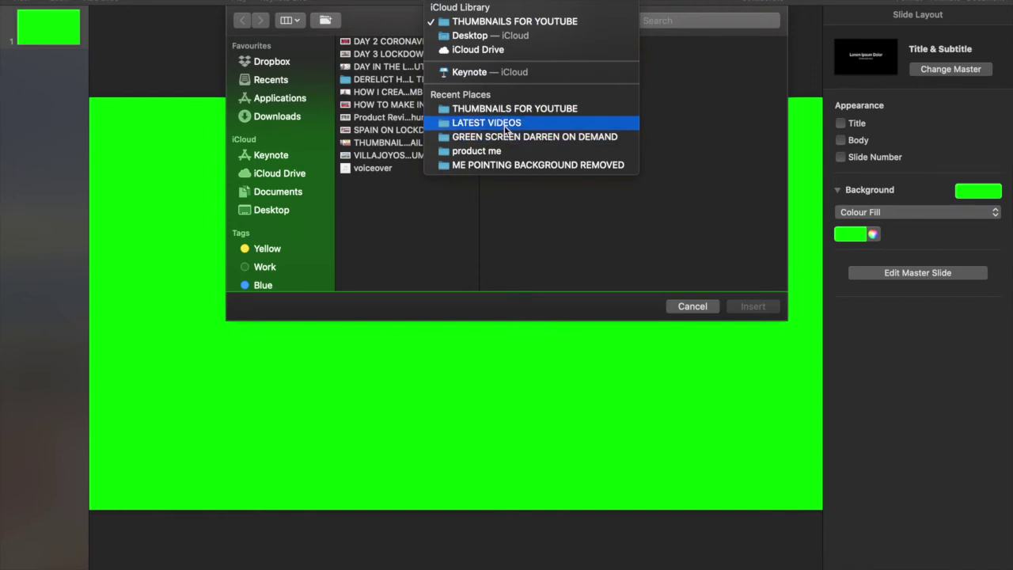
{"action": "left_click", "coordinate": [491, 36]}
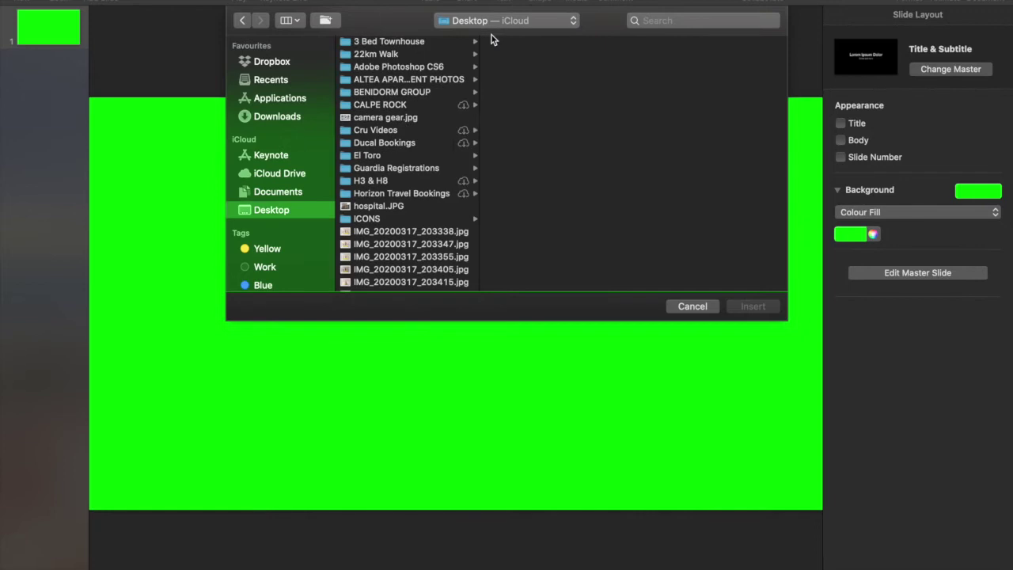
{"action": "scroll", "coordinate": [386, 195], "scroll_direction": "down", "scroll_amount": 2}
{"action": "scroll", "coordinate": [386, 195], "scroll_direction": "down", "scroll_amount": 5}
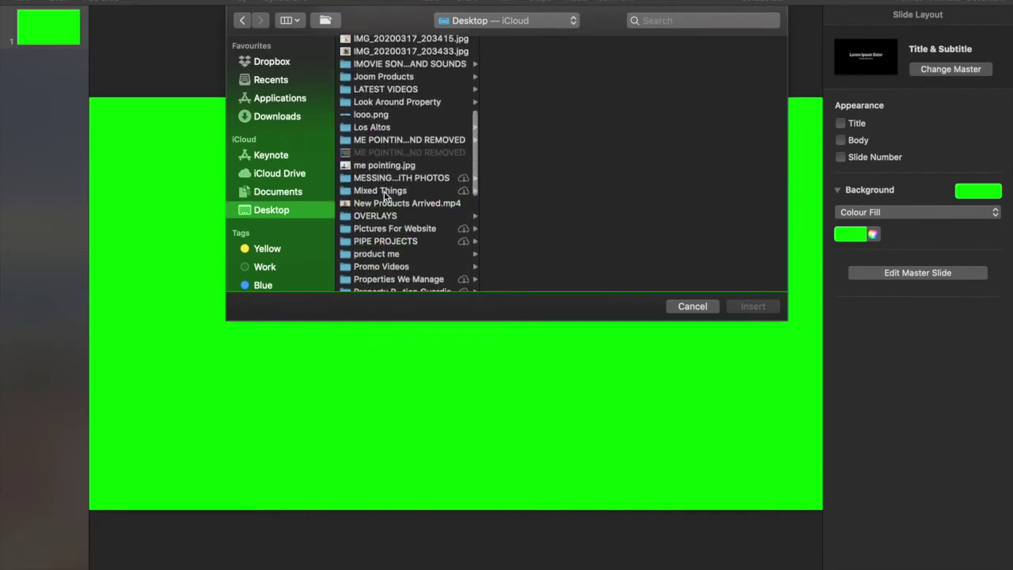
{"action": "left_click", "coordinate": [377, 131]}
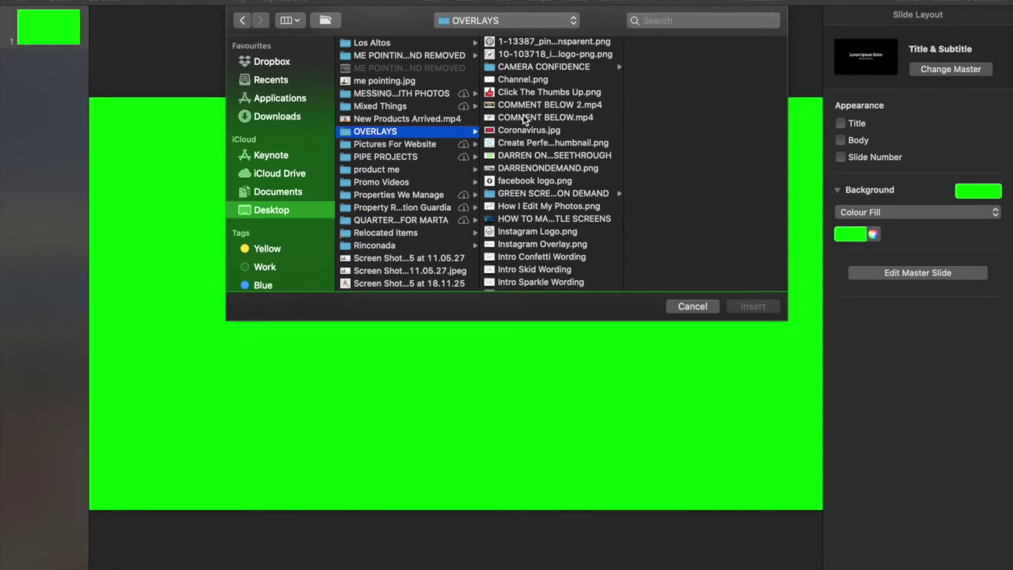
Select the DARRENONDEMAND.png logo file in the OVERLAYS folder
{"action": "scroll", "coordinate": [522, 165], "scroll_direction": "down", "scroll_amount": 5}
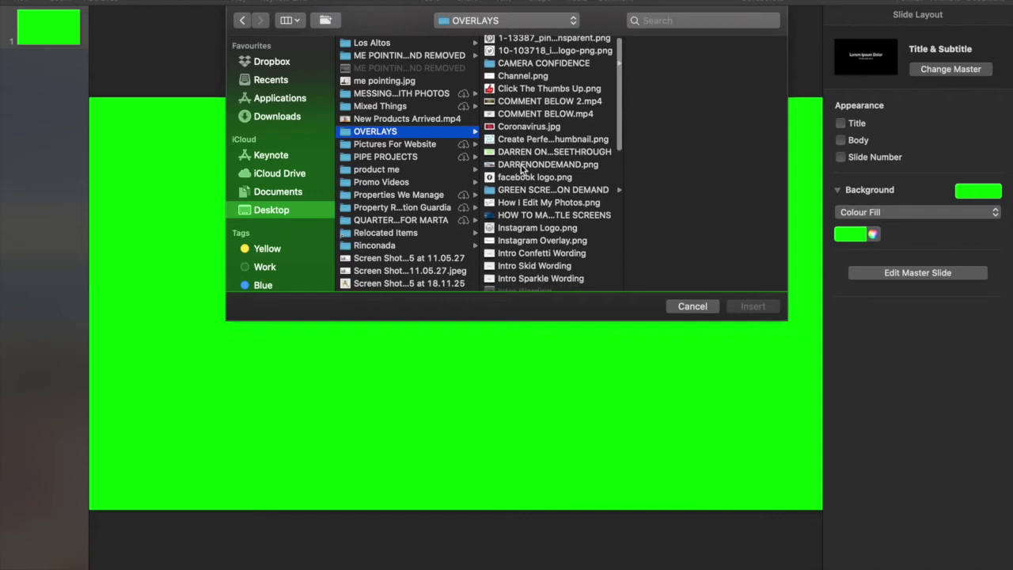
{"action": "scroll", "coordinate": [521, 168], "scroll_direction": "down", "scroll_amount": 7}
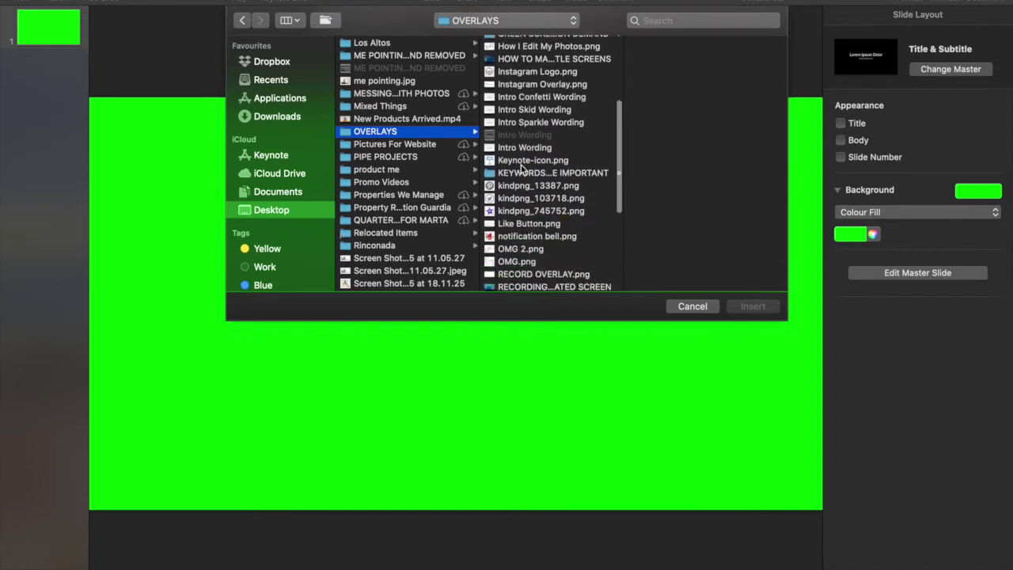
{"action": "scroll", "coordinate": [522, 168], "scroll_direction": "down", "scroll_amount": 7}
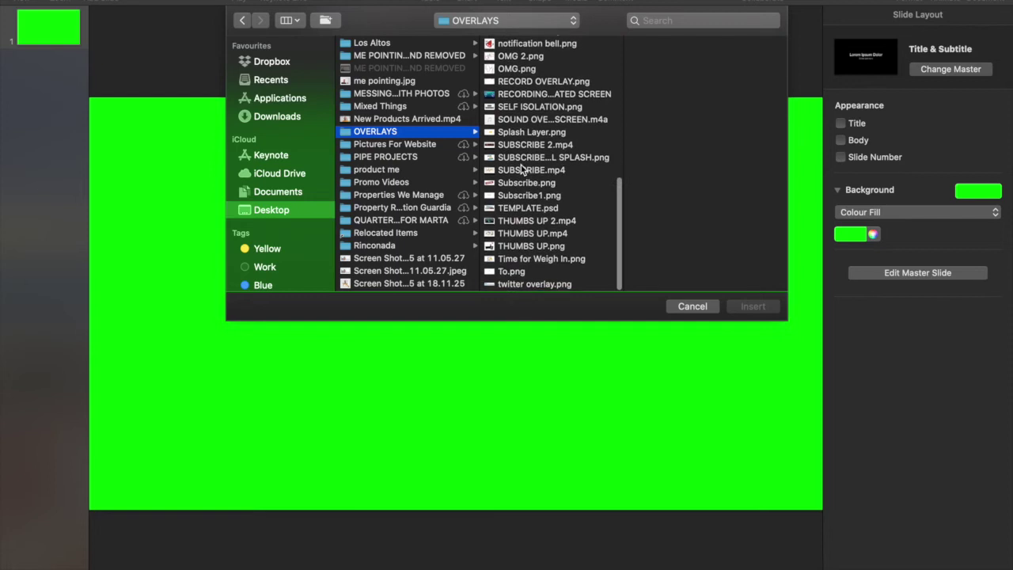
{"action": "scroll", "coordinate": [520, 166], "scroll_direction": "up", "scroll_amount": 15}
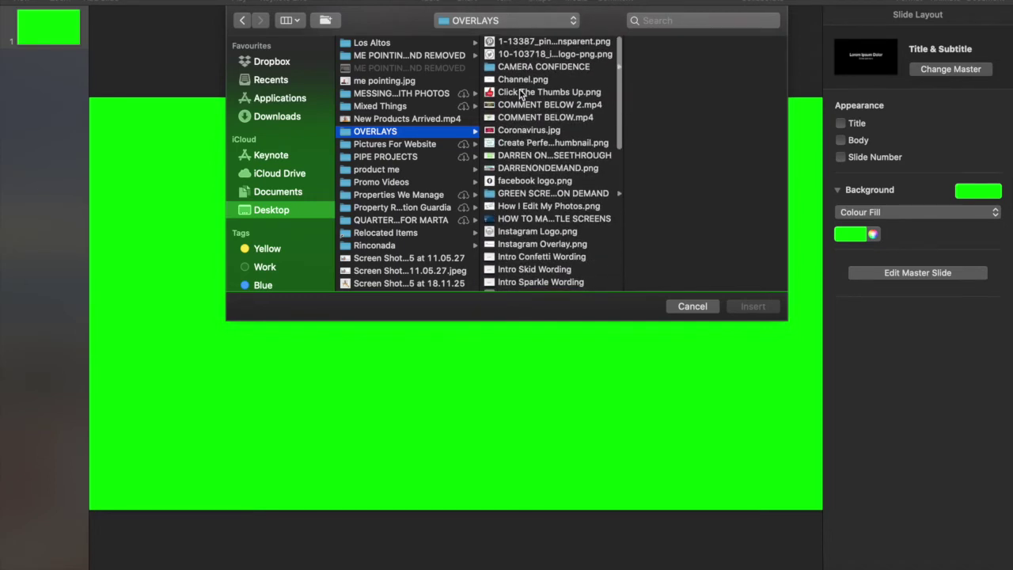
{"action": "left_click", "coordinate": [521, 93]}
{"action": "key", "text": "Down"}
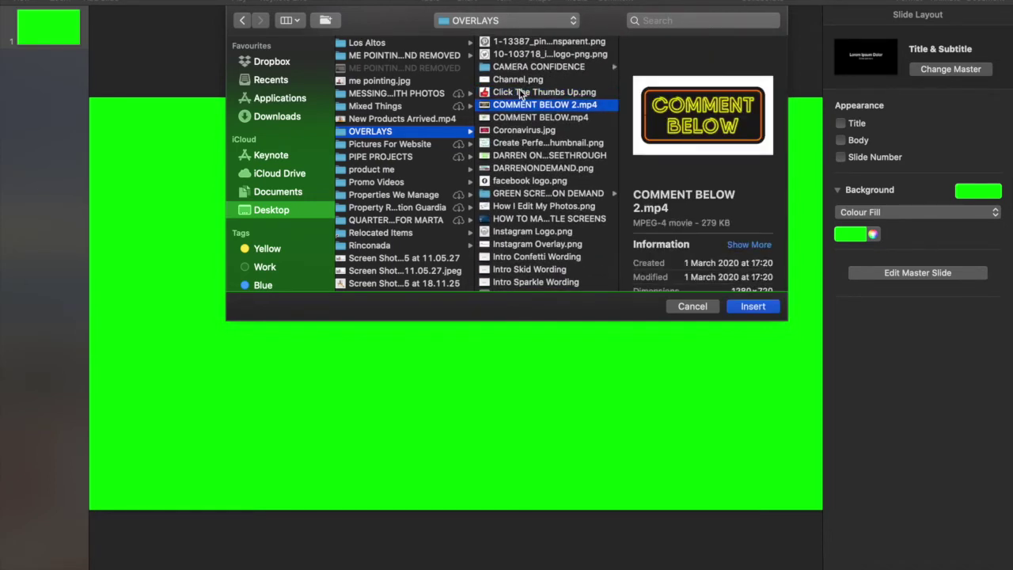
{"action": "key", "text": "Down"}
{"action": "key", "text": "Down"}
{"action": "key", "text": "Down"}
{"action": "key", "text": "Down"}
{"action": "key", "text": "Down"}
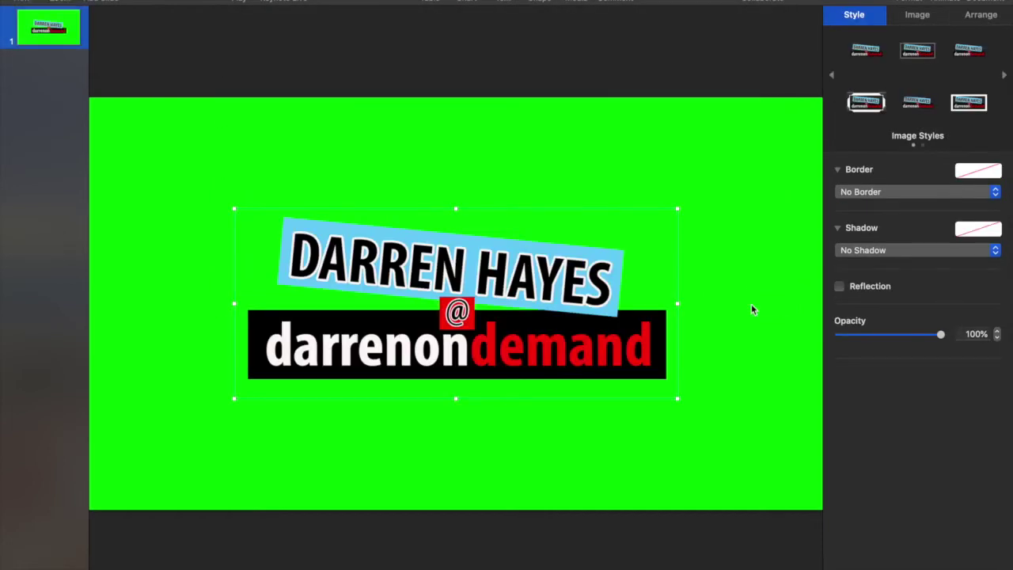
Resize the logo to 750 × 322 pt and move it into the slide's bottom-right corner
{"action": "left_click_drag", "start_coordinate": [551, 270], "coordinate": [690, 376]}
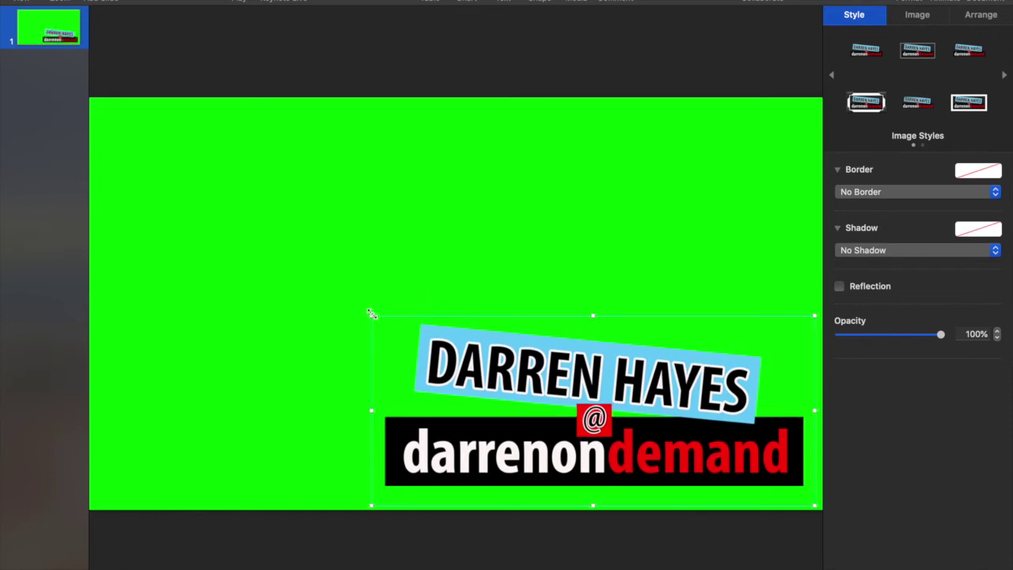
{"action": "left_click_drag", "start_coordinate": [372, 315], "coordinate": [540, 386]}
{"action": "left_click_drag", "start_coordinate": [586, 411], "coordinate": [575, 399]}
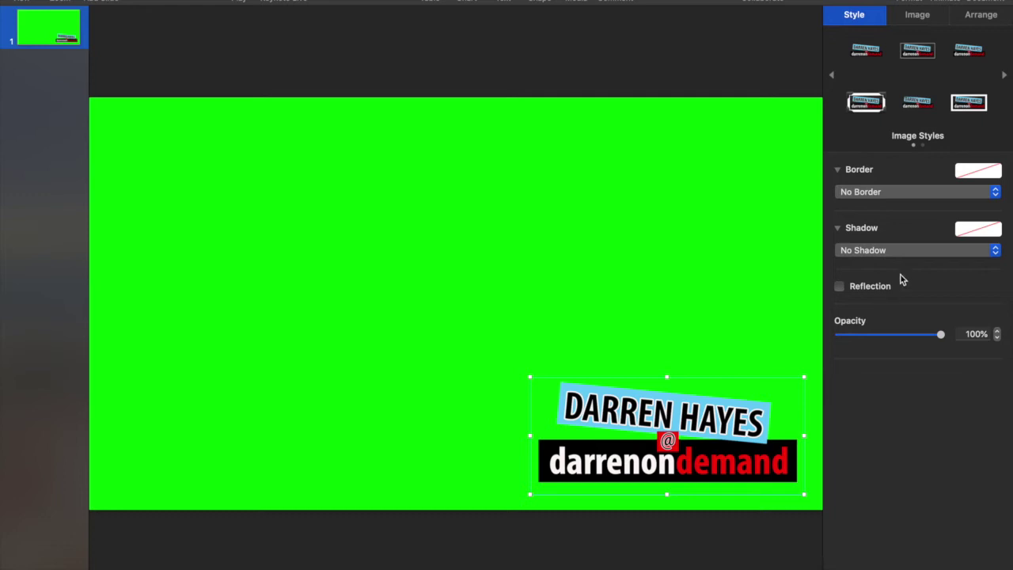
Try a picture-frame style and a thin 1 pt line border on the logo
{"action": "left_click", "coordinate": [922, 105]}
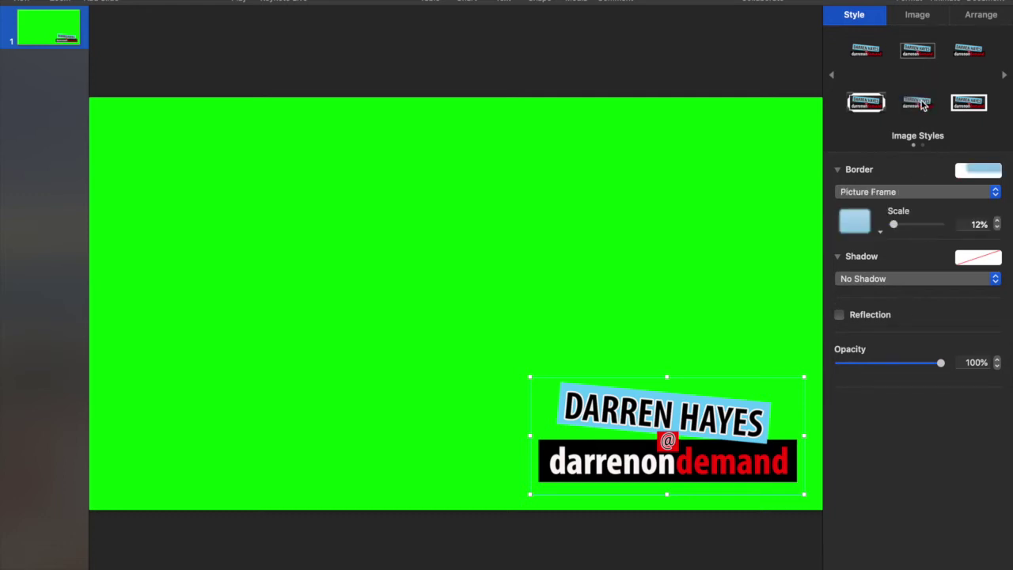
{"action": "left_click", "coordinate": [918, 51]}
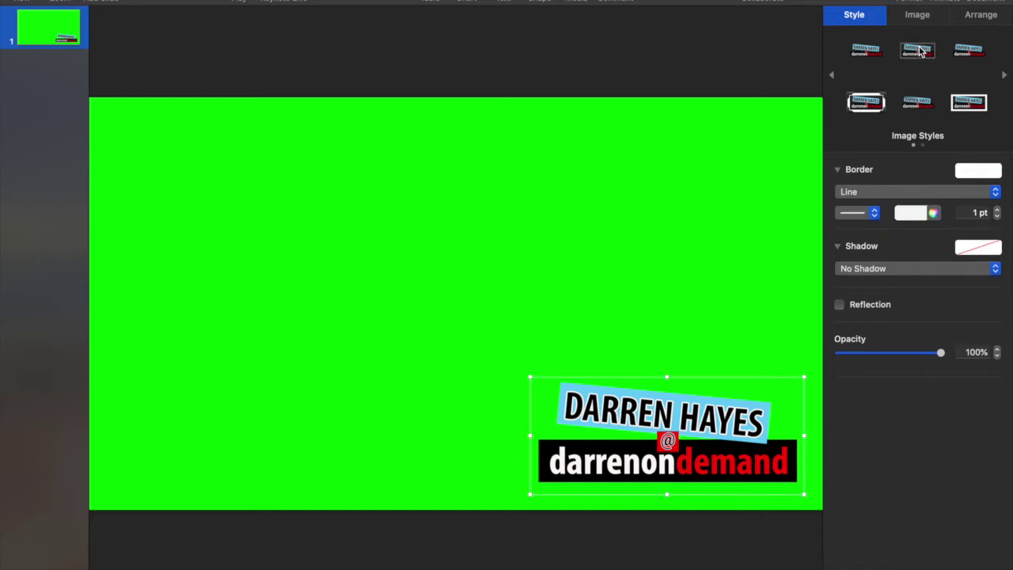
{"action": "left_click", "coordinate": [873, 52]}
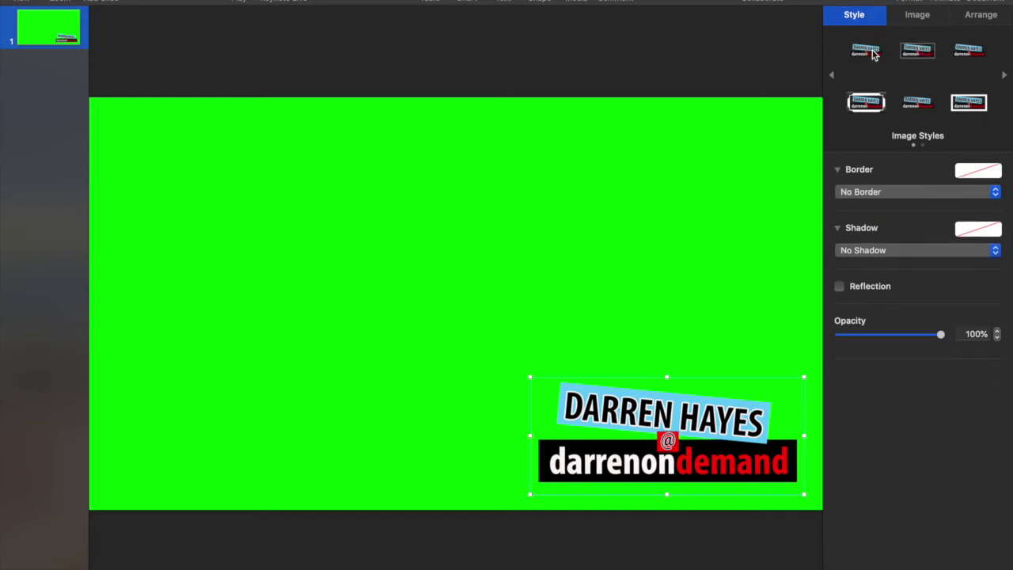
{"action": "left_click", "coordinate": [918, 51]}
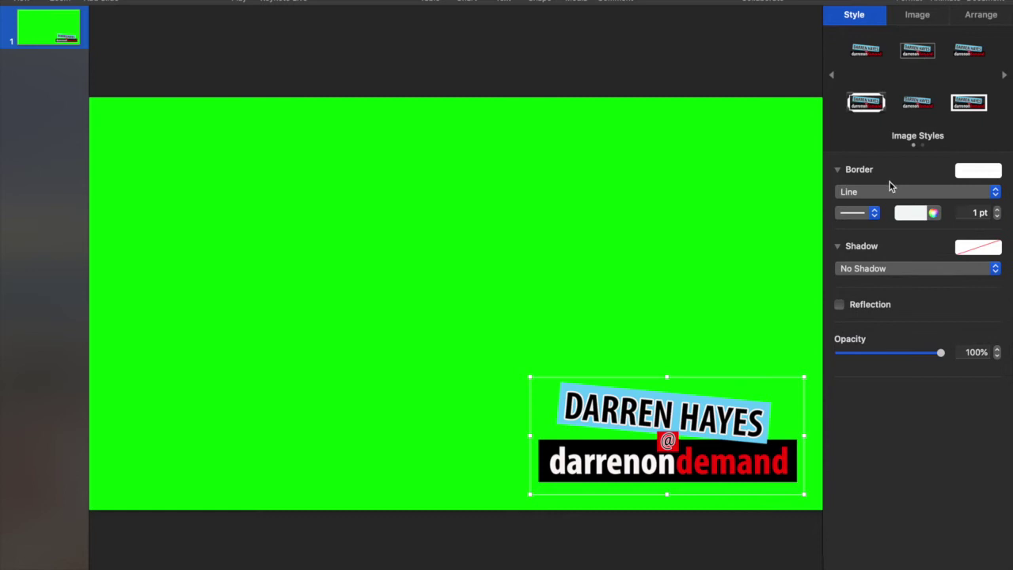
Give the logo a Contact Shadow instead of a drop shadow and remove its border
{"action": "left_click", "coordinate": [891, 269]}
{"action": "left_click", "coordinate": [892, 281]}
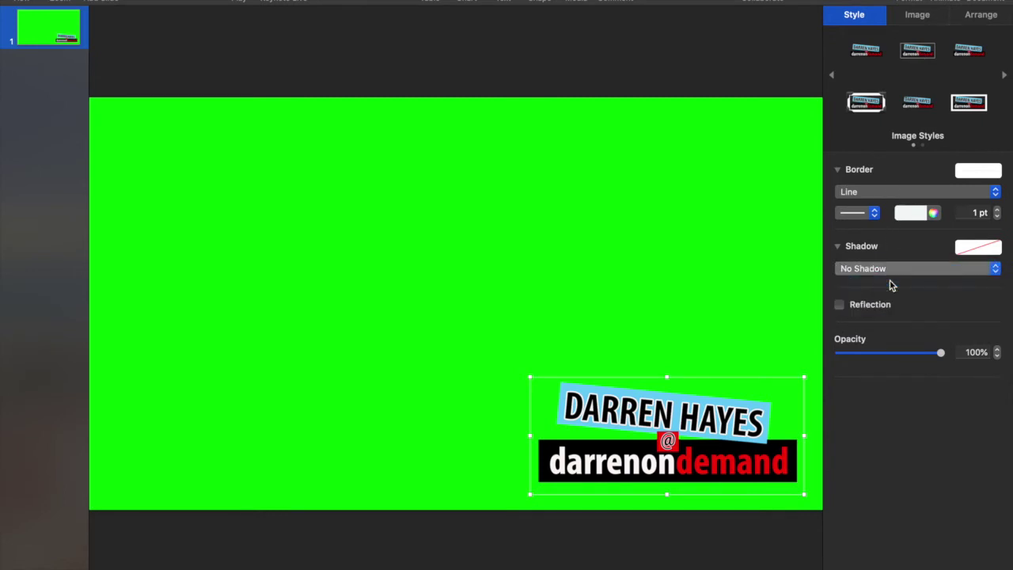
{"action": "left_click", "coordinate": [890, 270]}
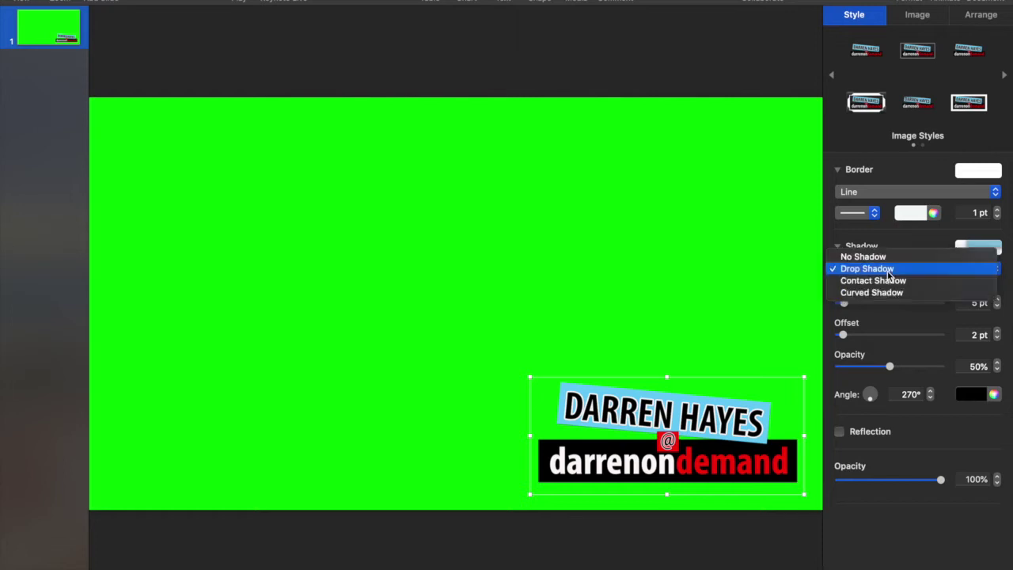
{"action": "left_click", "coordinate": [889, 283]}
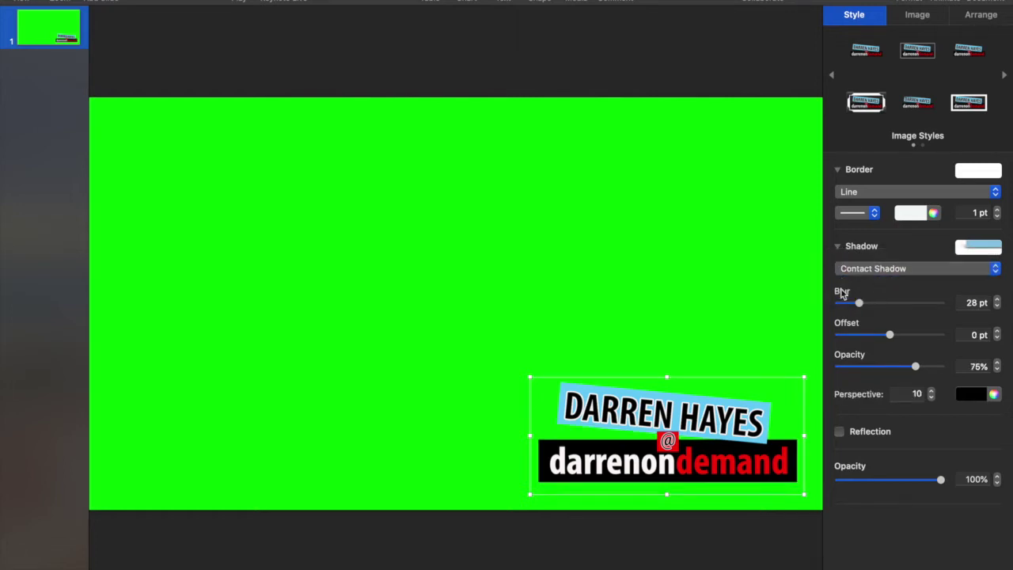
{"action": "left_click", "coordinate": [550, 322]}
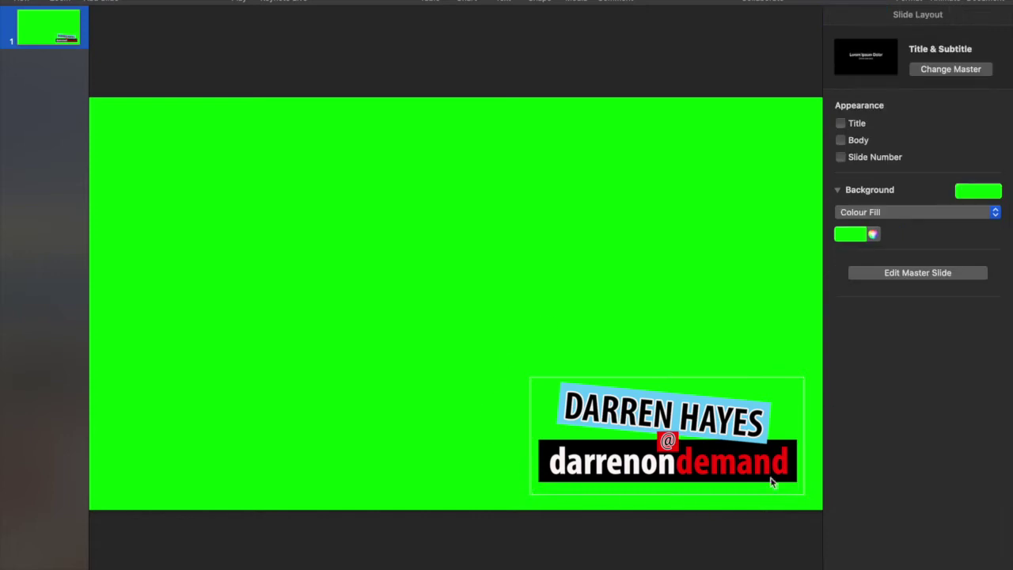
{"action": "left_click", "coordinate": [709, 415]}
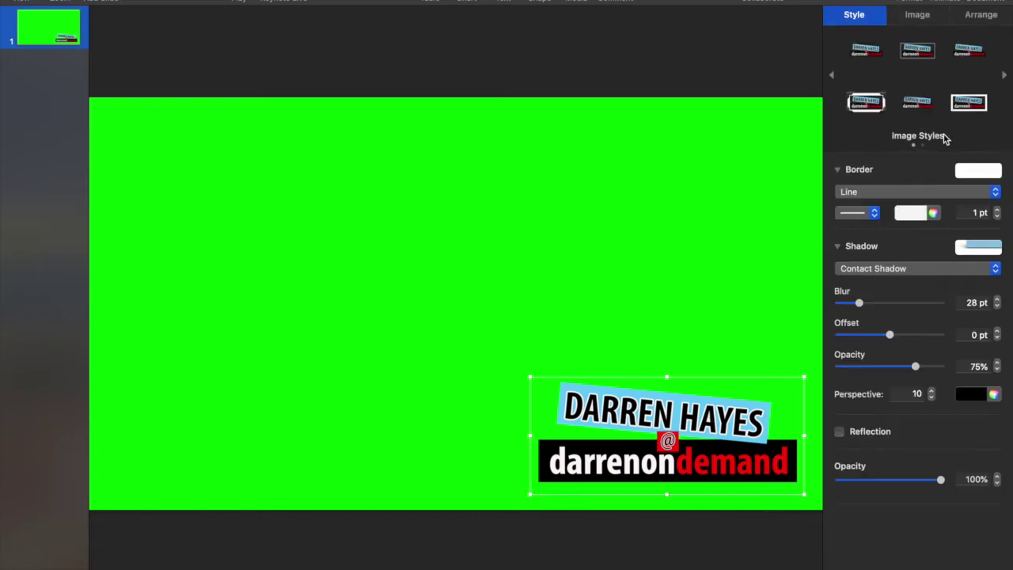
{"action": "left_click", "coordinate": [911, 193]}
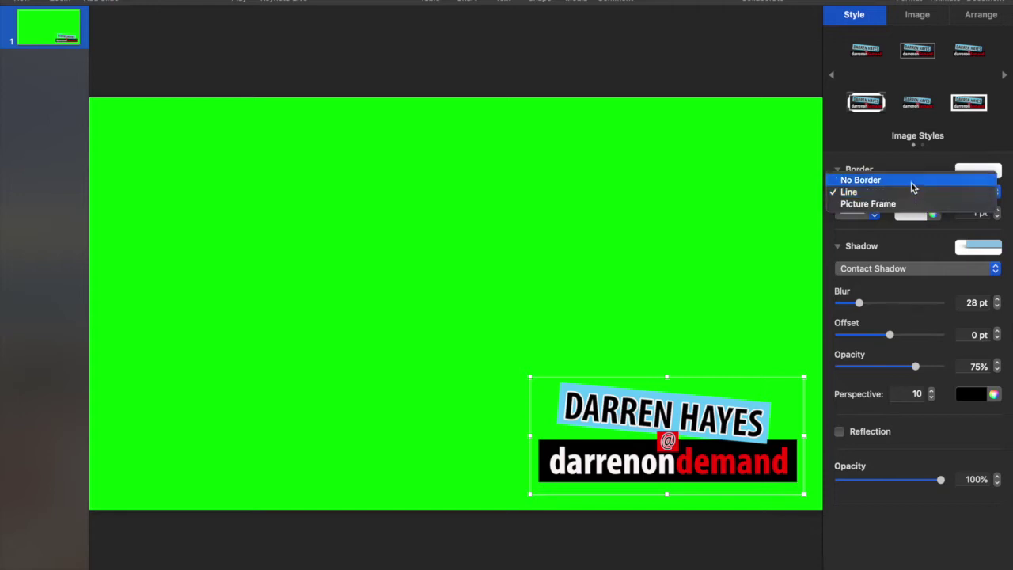
{"action": "left_click", "coordinate": [911, 181]}
{"action": "left_click", "coordinate": [664, 248]}
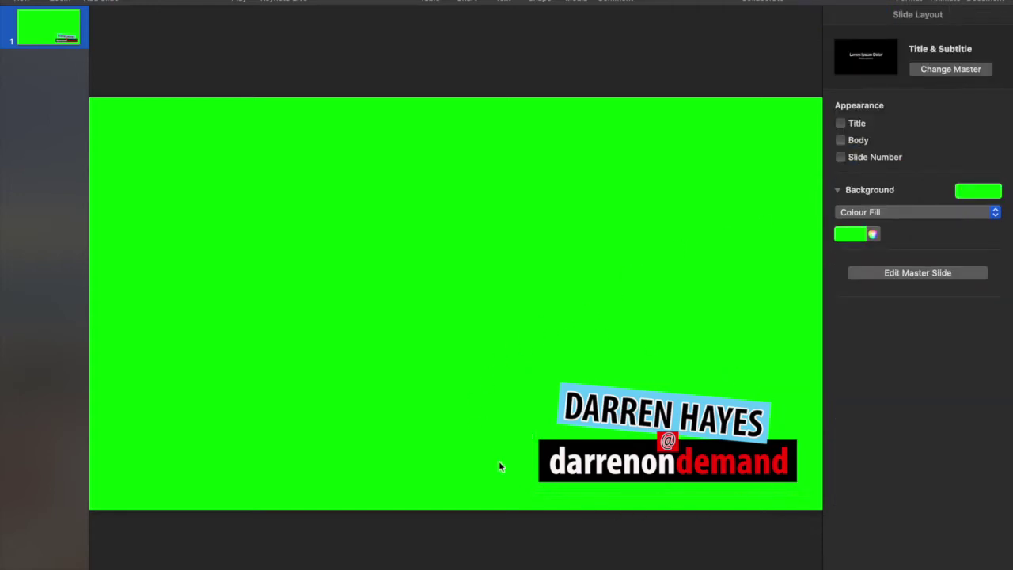
Export the slide as a high-quality JPEG named 'Darren On Demand Logo' into OVERLAYS
{"action": "mouse_move", "coordinate": [186, 2]}
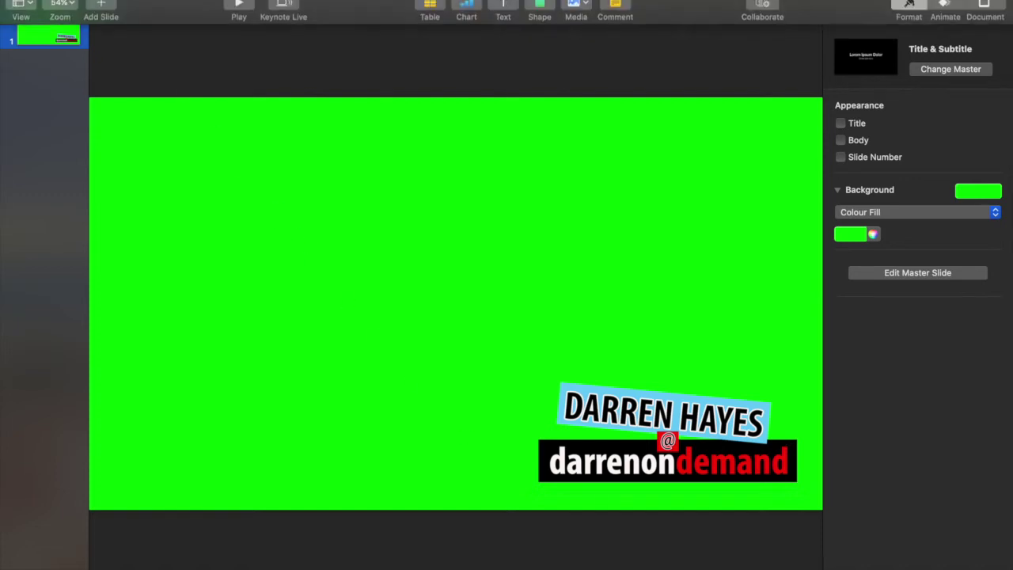
{"action": "left_click", "coordinate": [103, 0]}
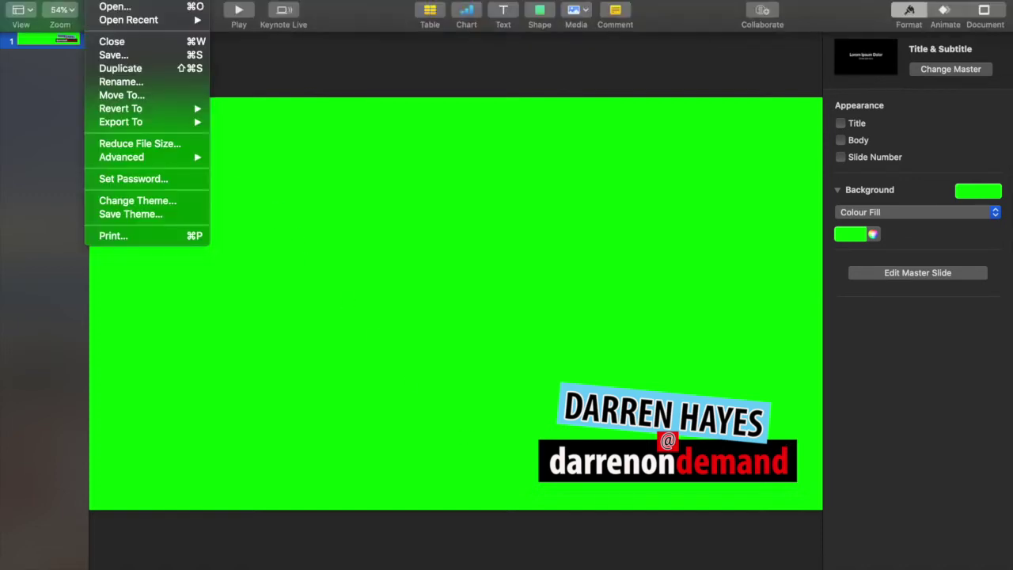
{"action": "mouse_move", "coordinate": [136, 123]}
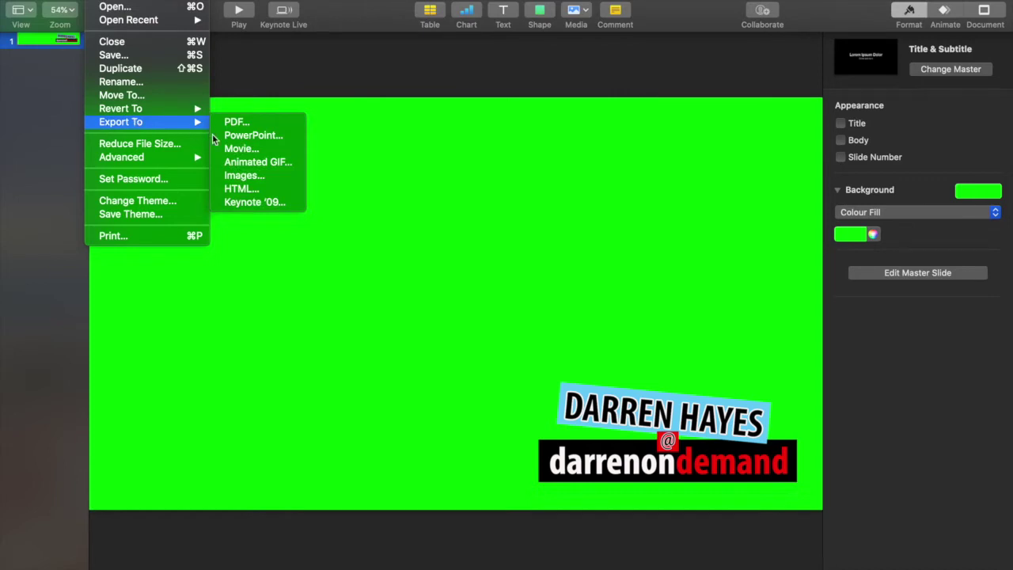
{"action": "left_click", "coordinate": [272, 178]}
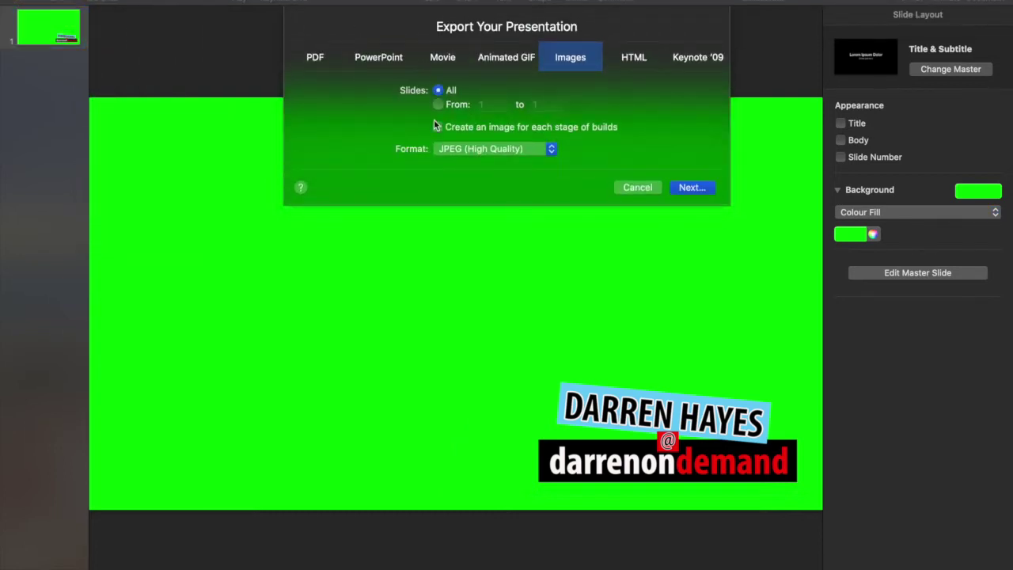
{"action": "left_click", "coordinate": [691, 188]}
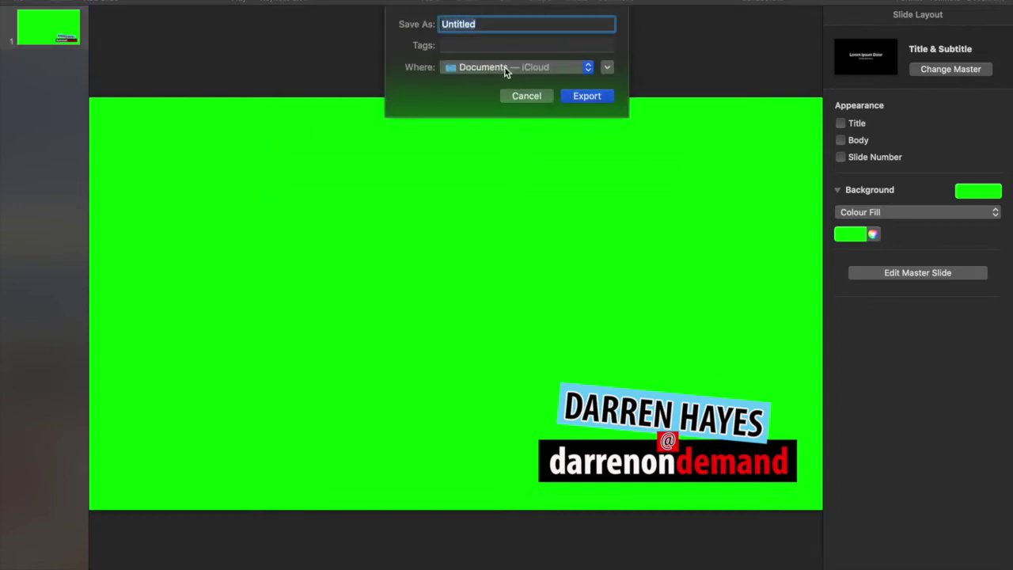
{"action": "left_click", "coordinate": [507, 68]}
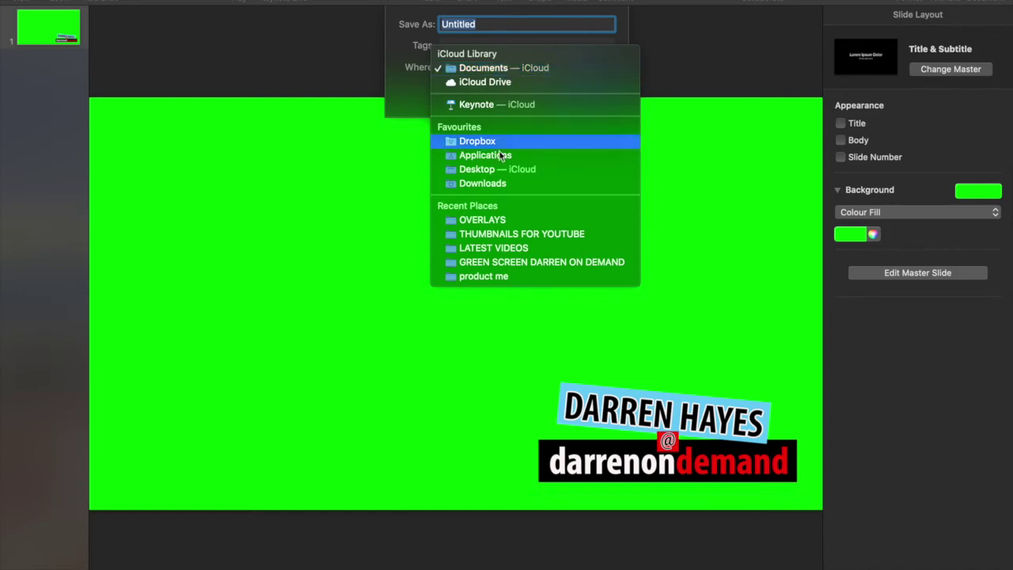
{"action": "left_click", "coordinate": [497, 220]}
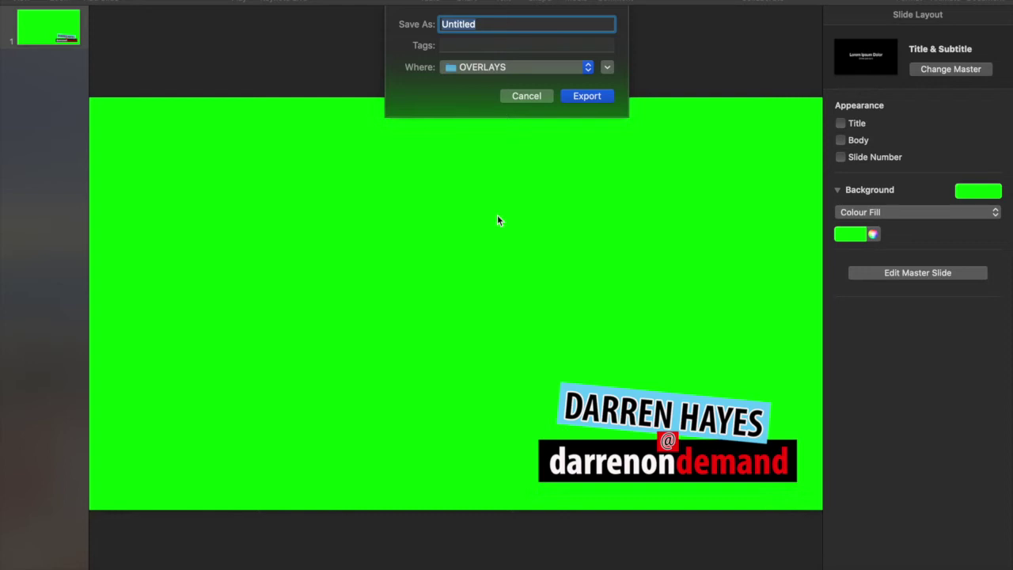
{"action": "type", "text": "Darren On Demand Logo"}
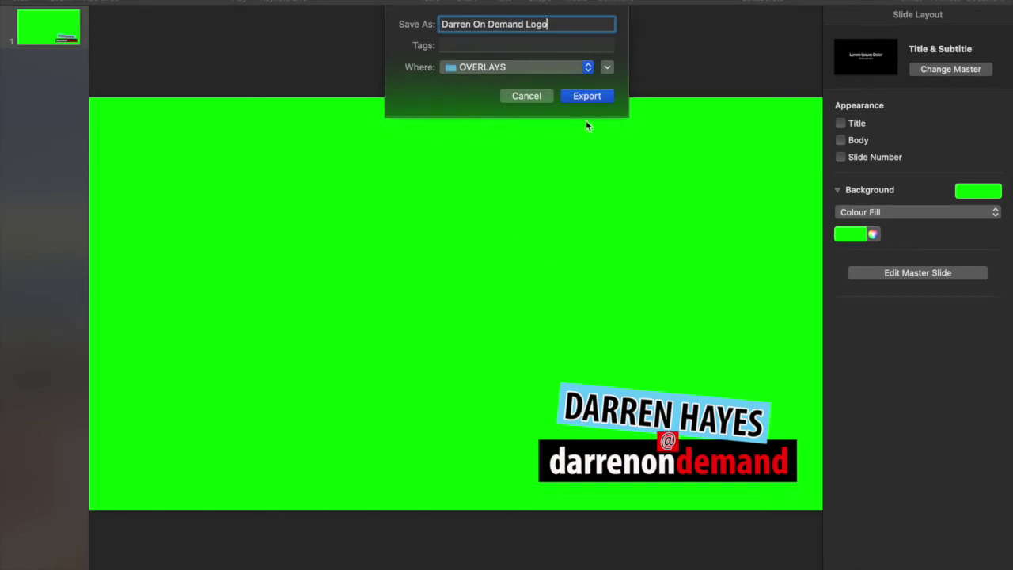
{"action": "left_click", "coordinate": [587, 96]}
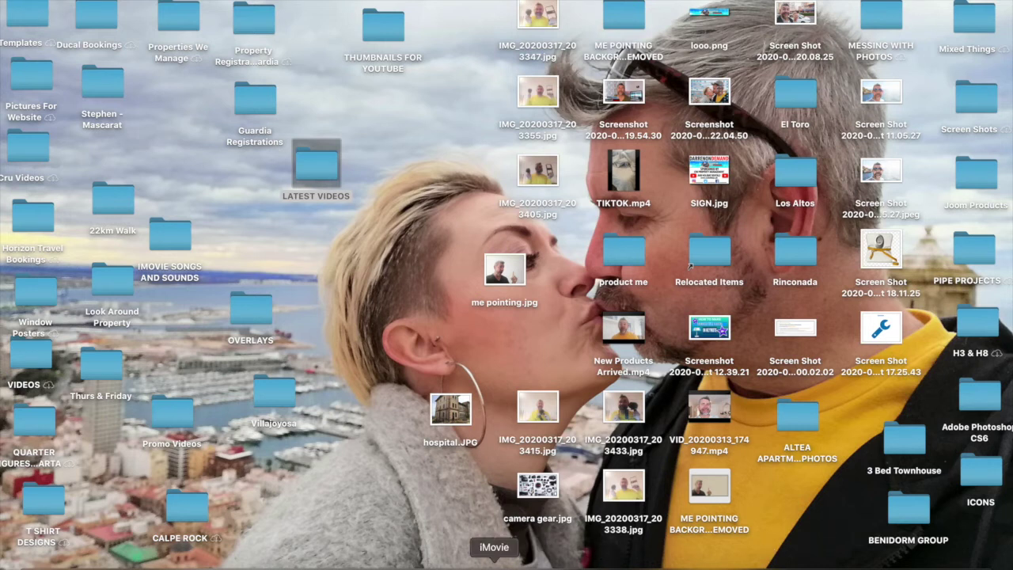
Switch to iMovie's My Movie 4 project and scroll the timeline back to the start
{"action": "left_click", "coordinate": [494, 564]}
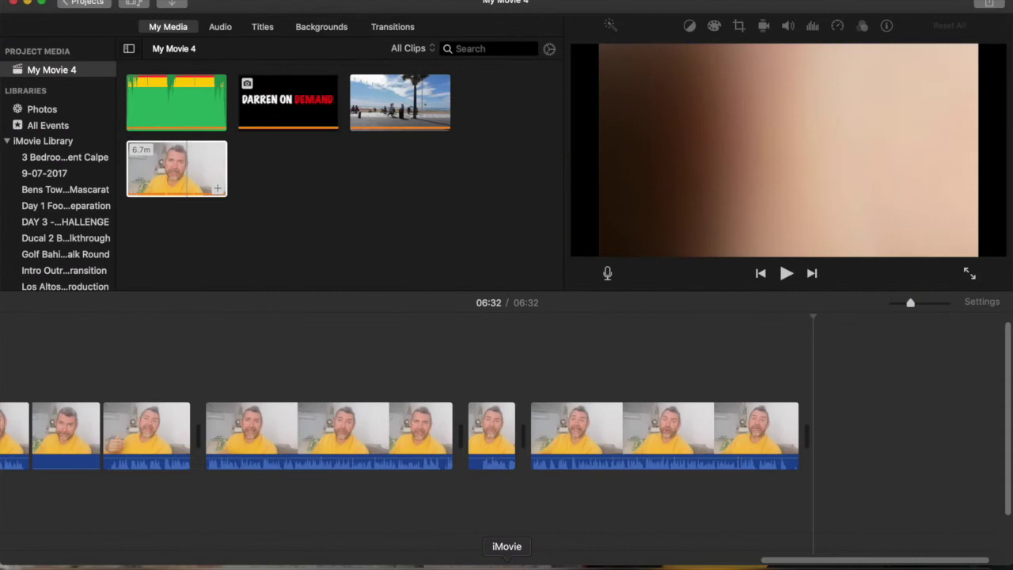
{"action": "scroll", "coordinate": [387, 490], "scroll_direction": "left", "scroll_amount": 15}
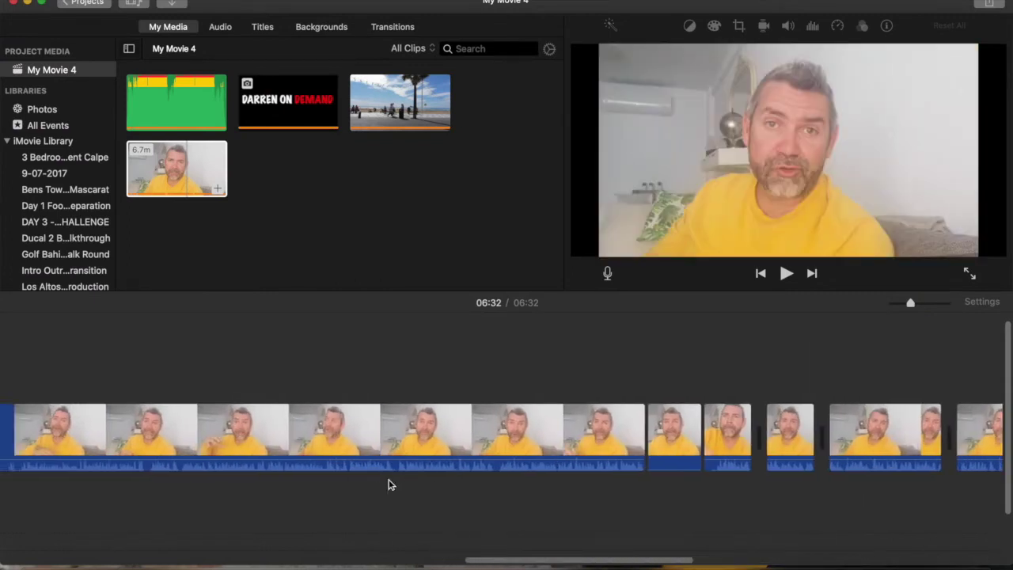
{"action": "scroll", "coordinate": [388, 485], "scroll_direction": "left", "scroll_amount": 10}
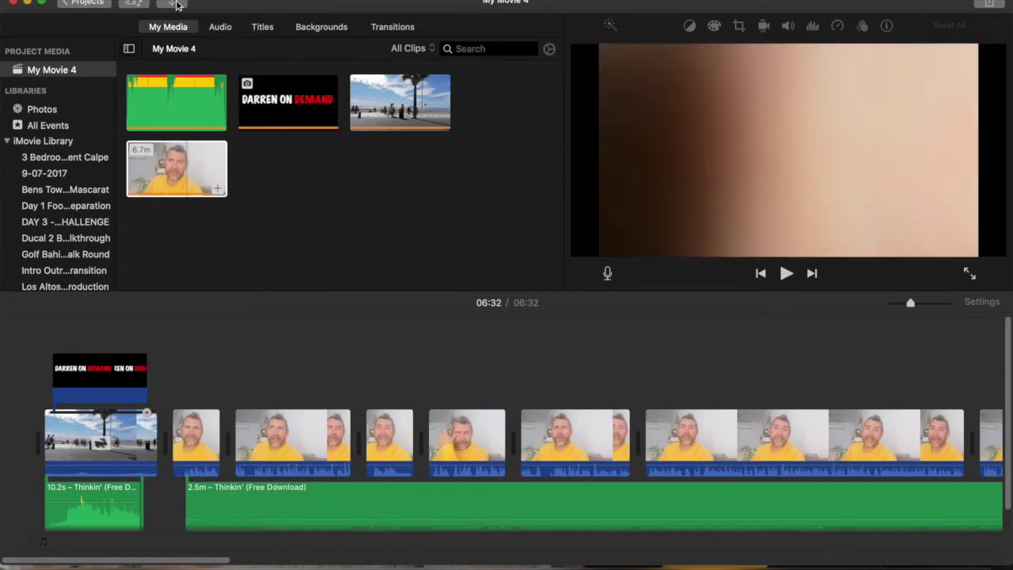
Import the Darren On Demand Logo JPEG from its Desktop folder into My Movie 4
{"action": "left_click", "coordinate": [175, 4]}
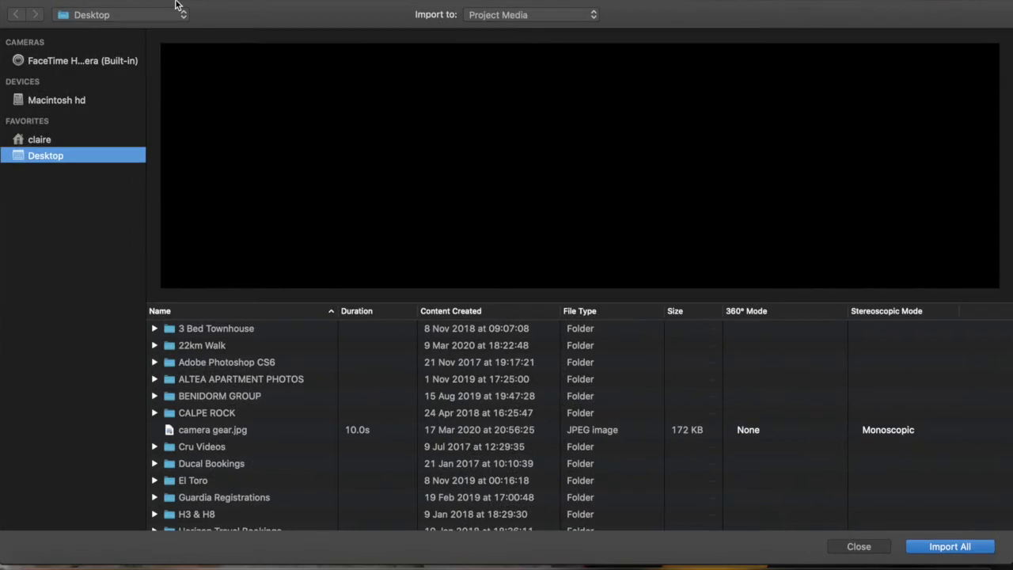
{"action": "scroll", "coordinate": [206, 464], "scroll_direction": "down", "scroll_amount": 10}
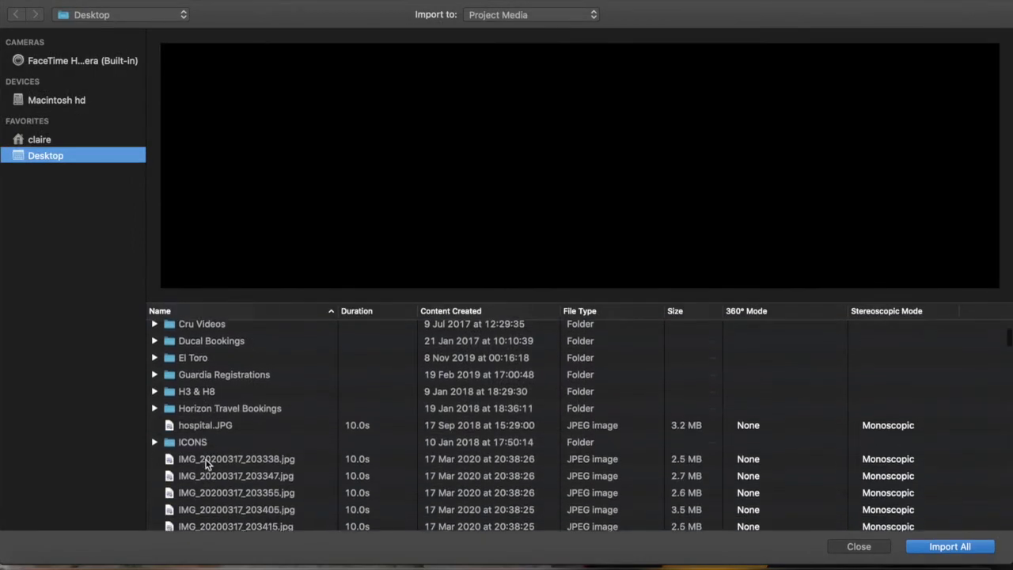
{"action": "scroll", "coordinate": [206, 465], "scroll_direction": "down", "scroll_amount": 15}
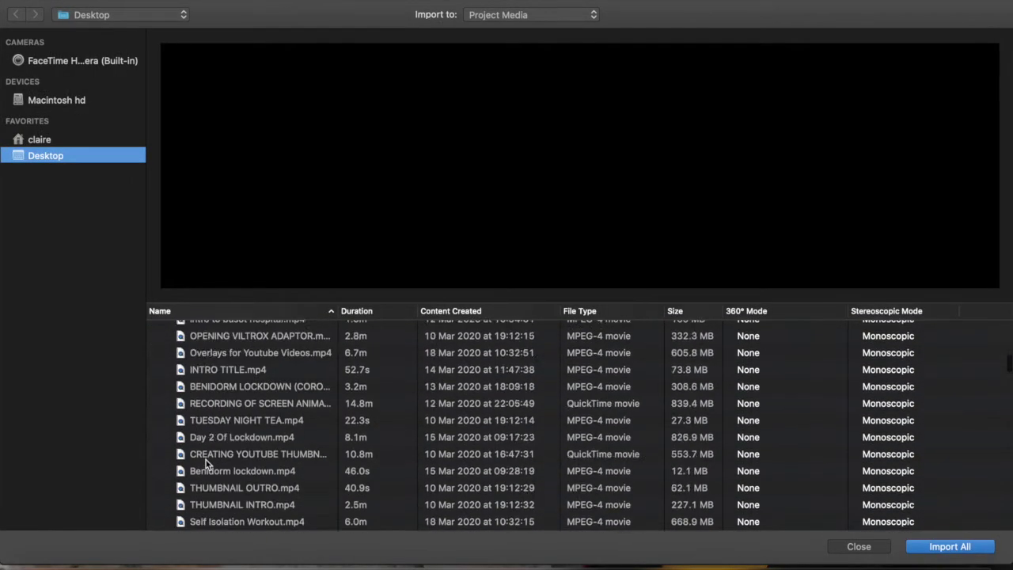
{"action": "scroll", "coordinate": [206, 460], "scroll_direction": "down", "scroll_amount": 5}
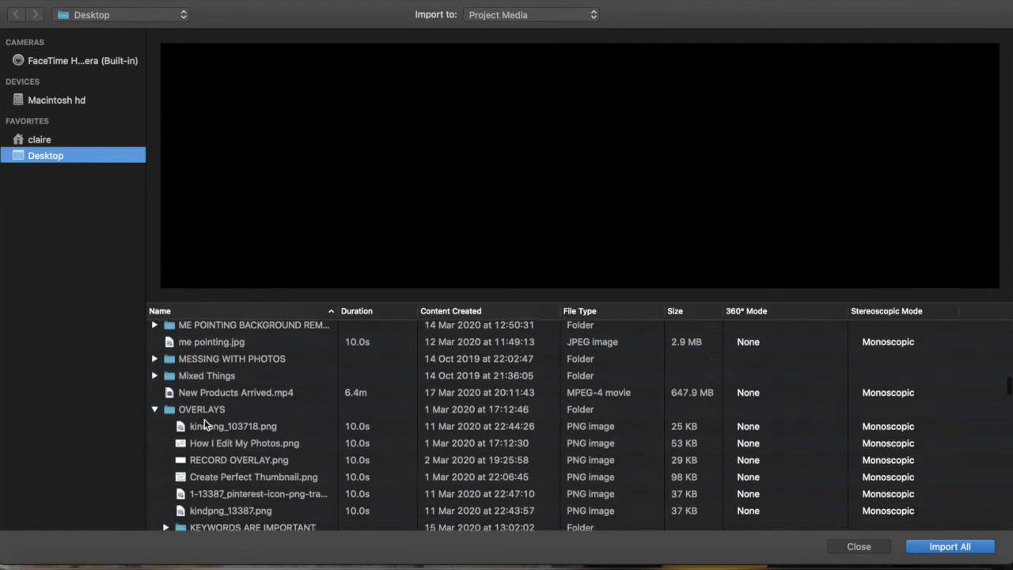
{"action": "scroll", "coordinate": [213, 419], "scroll_direction": "down", "scroll_amount": 5}
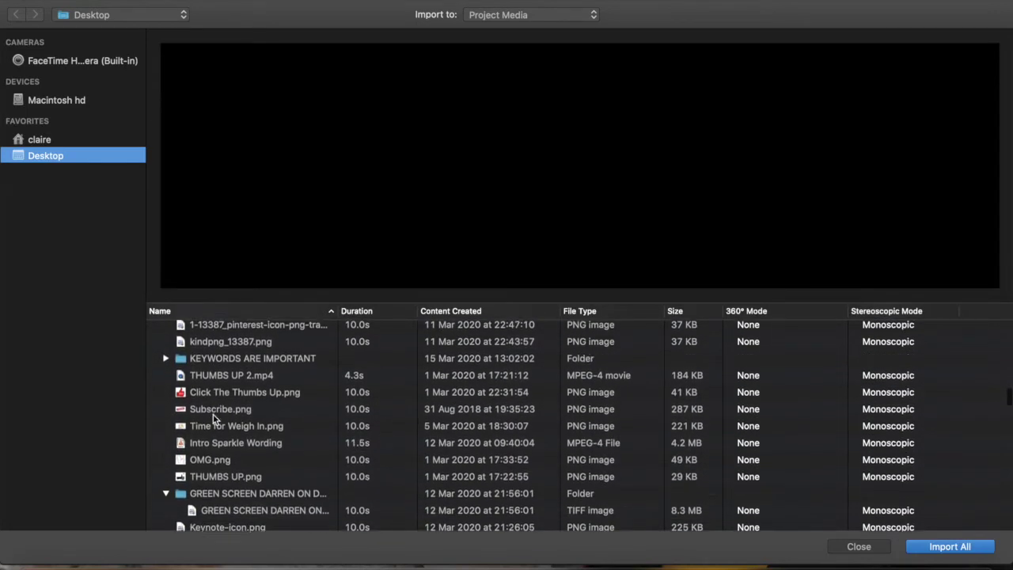
{"action": "scroll", "coordinate": [212, 420], "scroll_direction": "down", "scroll_amount": 6}
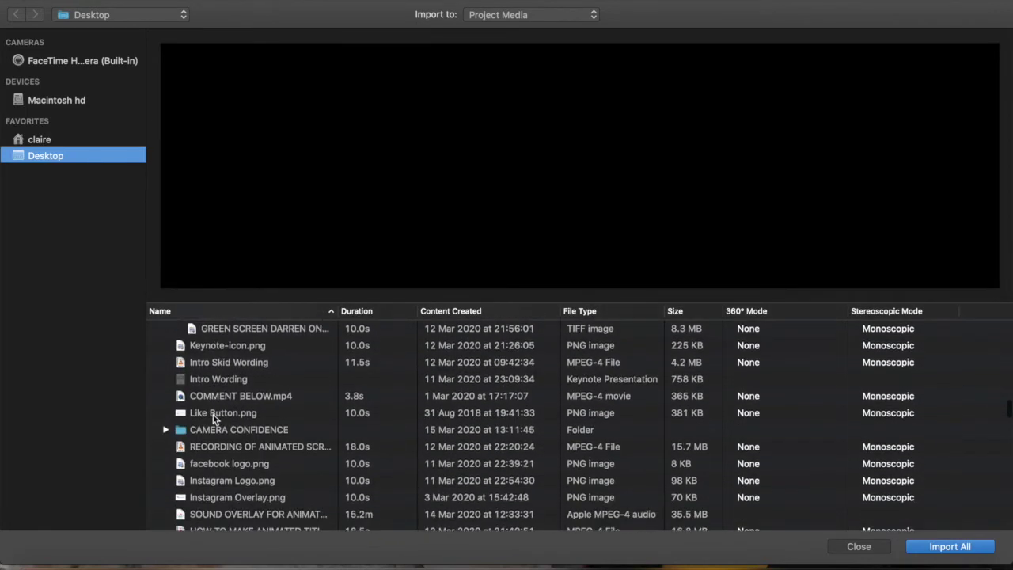
{"action": "scroll", "coordinate": [214, 419], "scroll_direction": "down", "scroll_amount": 4}
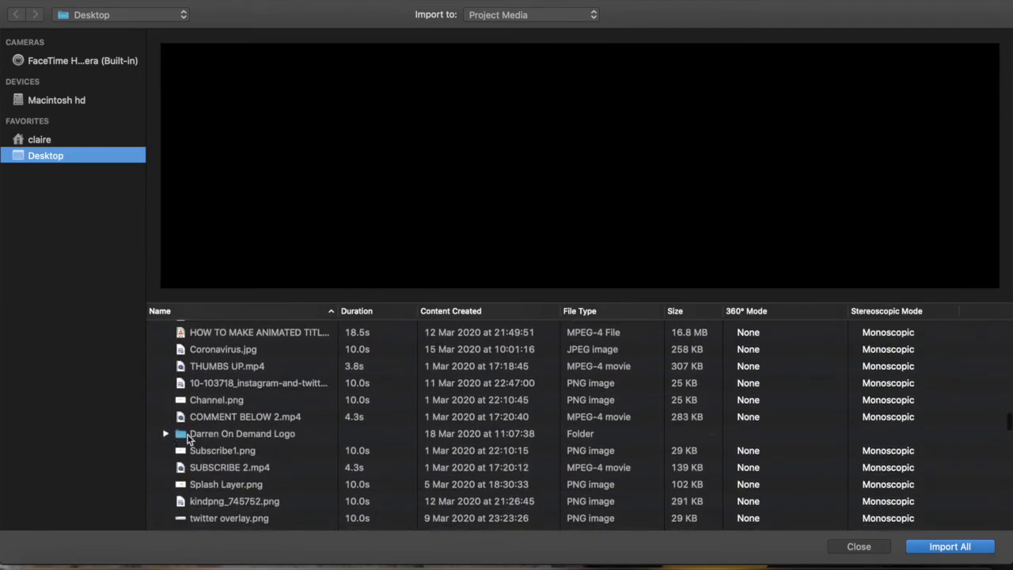
{"action": "left_click", "coordinate": [167, 433]}
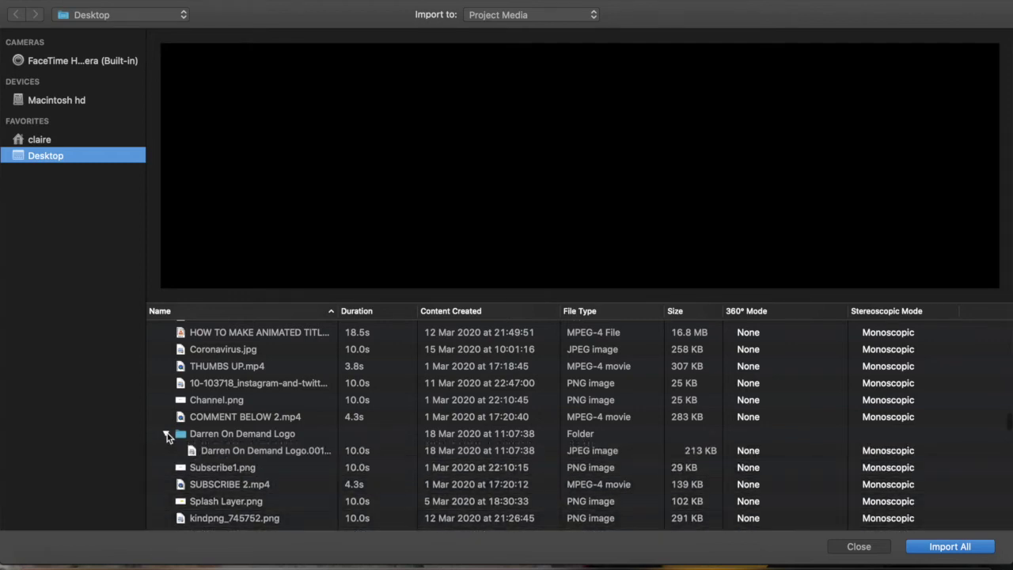
{"action": "left_click", "coordinate": [240, 453]}
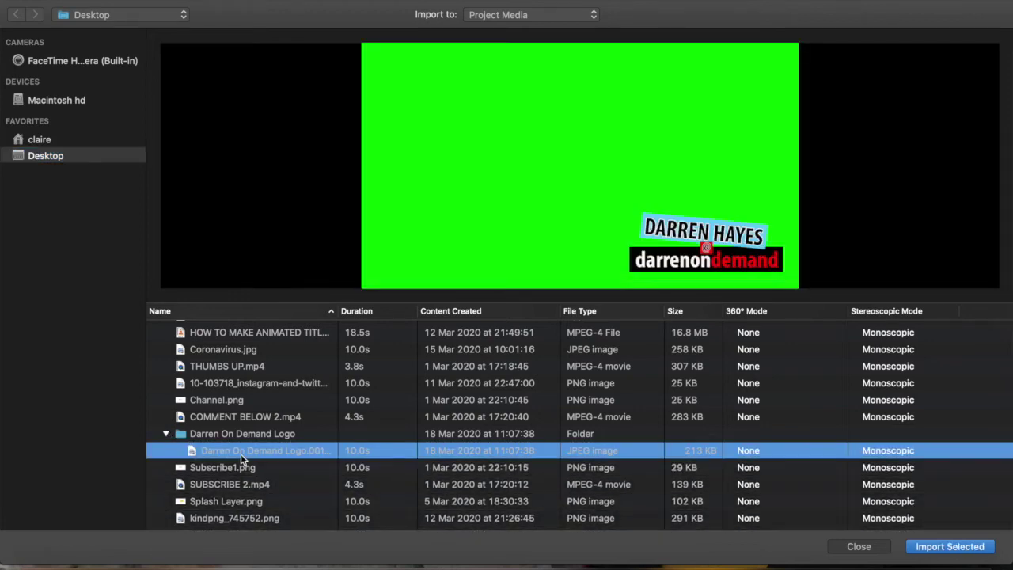
{"action": "mouse_move", "coordinate": [725, 241]}
{"action": "left_click", "coordinate": [948, 546]}
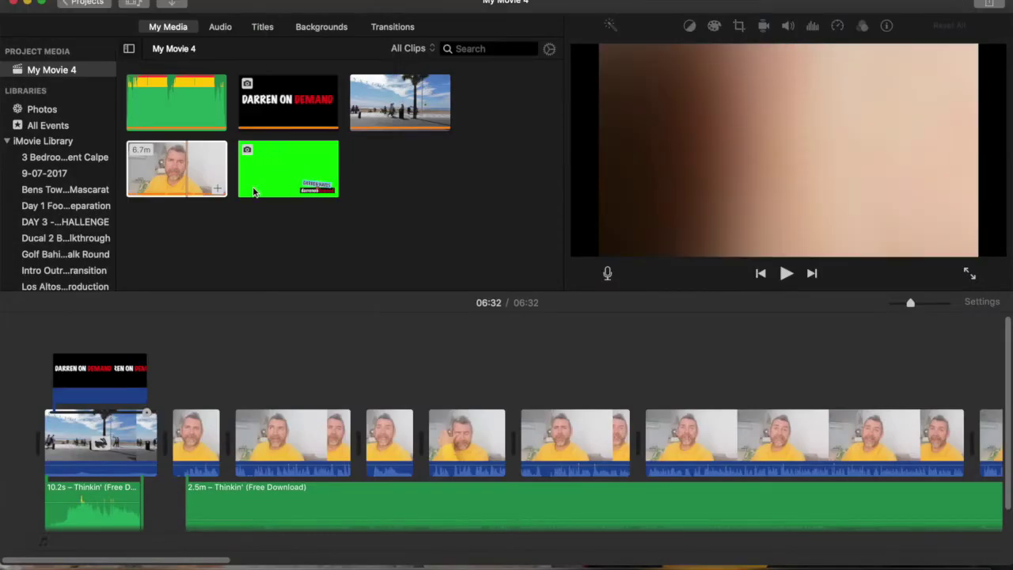
Drop the logo clip above the talking-head clip as a cutaway and play it back to check
{"action": "left_click", "coordinate": [178, 169]}
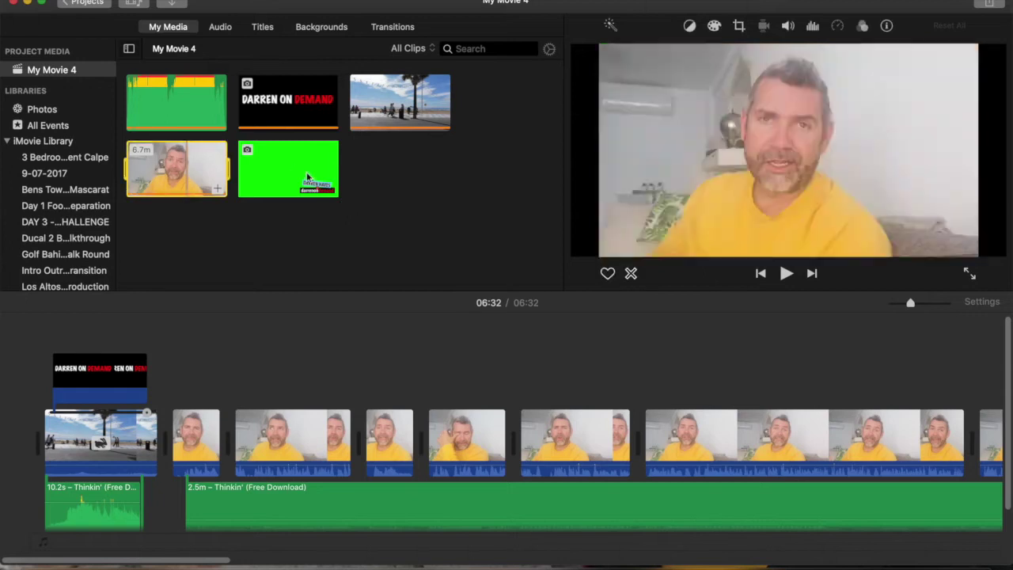
{"action": "left_click_drag", "start_coordinate": [295, 171], "coordinate": [269, 383]}
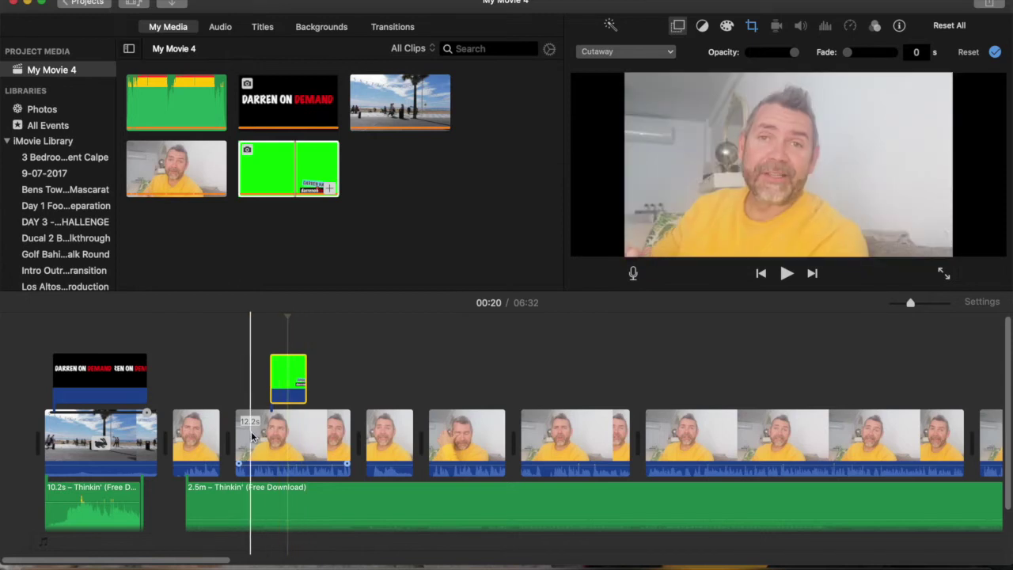
{"action": "left_click", "coordinate": [251, 437]}
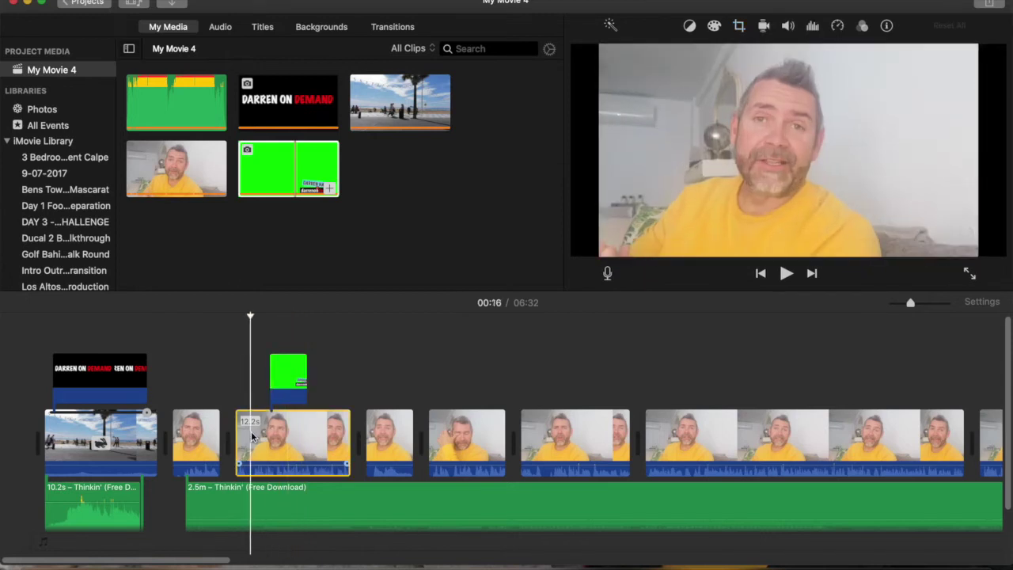
{"action": "left_click", "coordinate": [785, 273]}
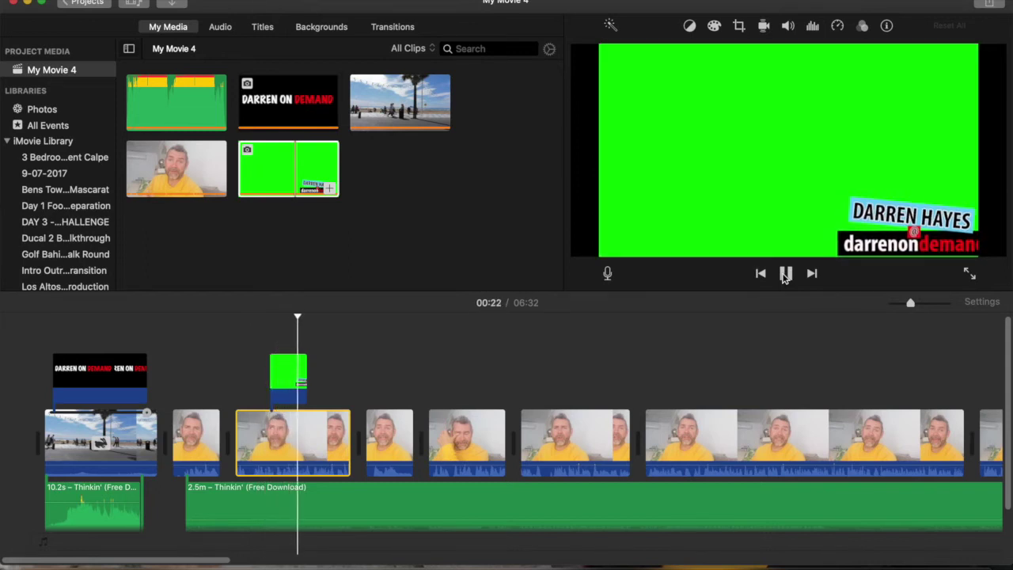
{"action": "left_click", "coordinate": [785, 274]}
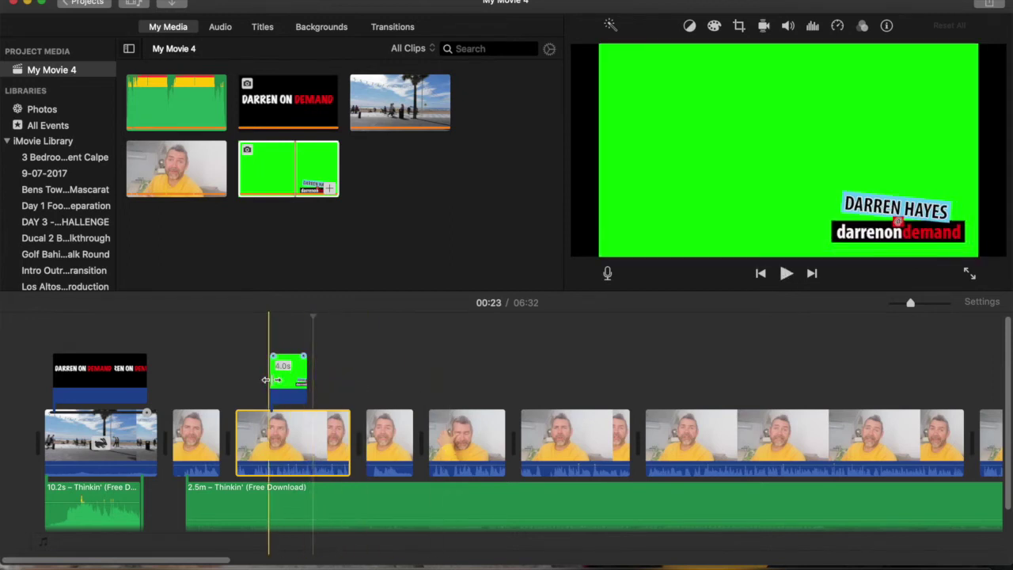
Extend the logo overlay's start and end so it runs about 12.2 s
{"action": "left_click", "coordinate": [281, 384]}
{"action": "left_click_drag", "start_coordinate": [271, 384], "coordinate": [241, 382]}
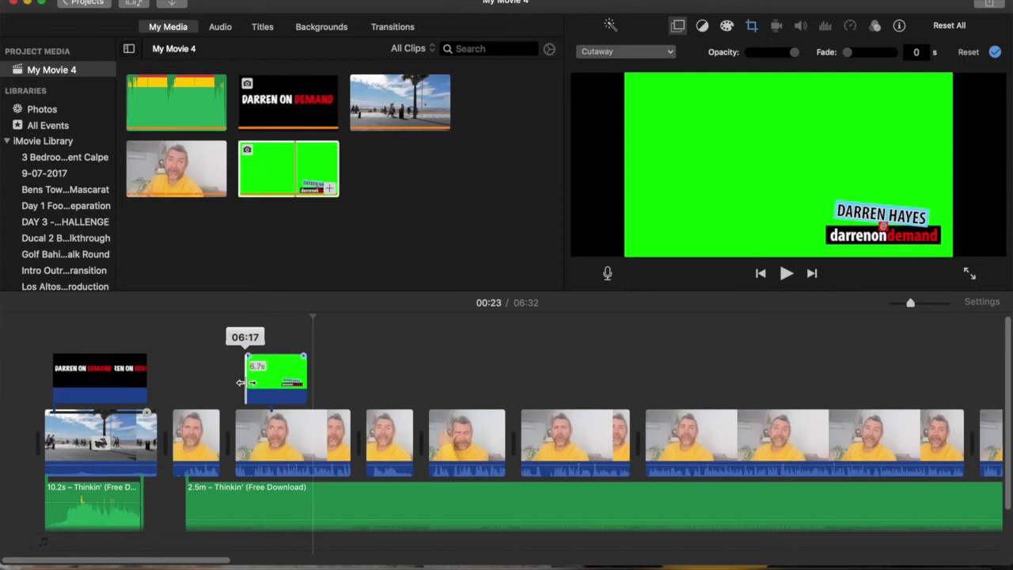
{"action": "left_click_drag", "start_coordinate": [307, 380], "coordinate": [409, 382]}
{"action": "left_click", "coordinate": [345, 383]}
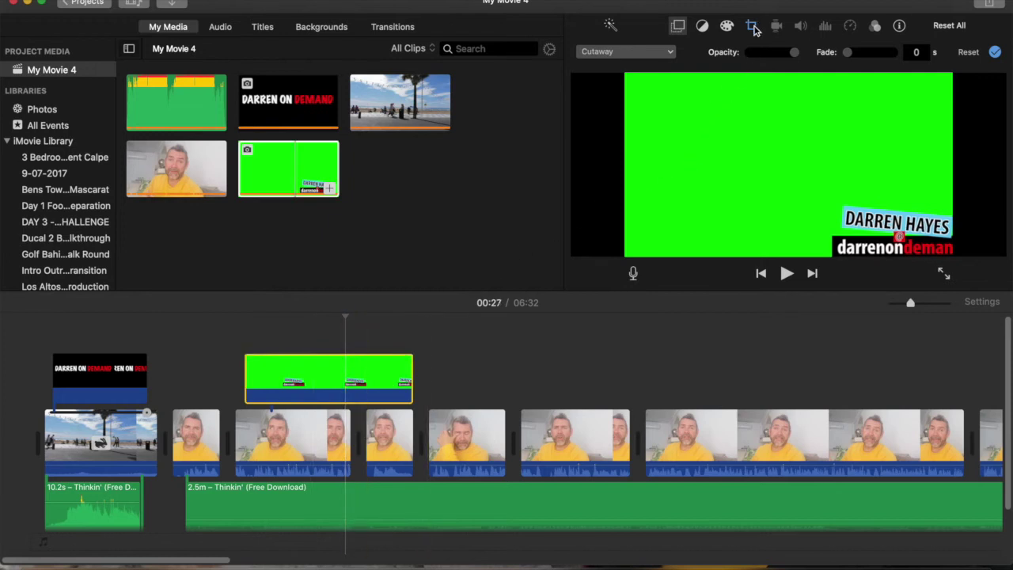
Set the logo overlay's crop to Fit and its cutaway style to Green/Blue Screen
{"action": "left_click", "coordinate": [752, 27]}
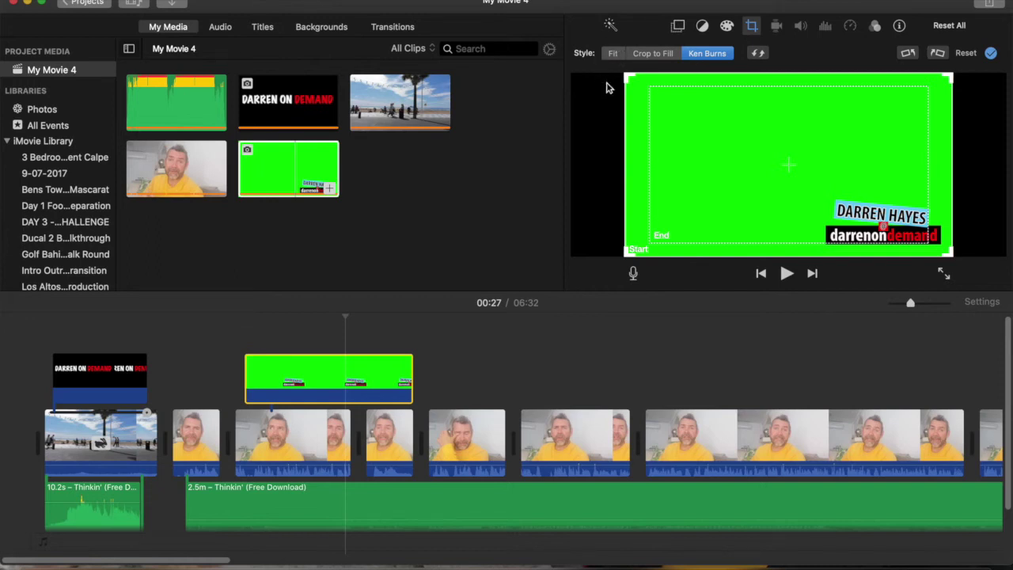
{"action": "left_click", "coordinate": [615, 55]}
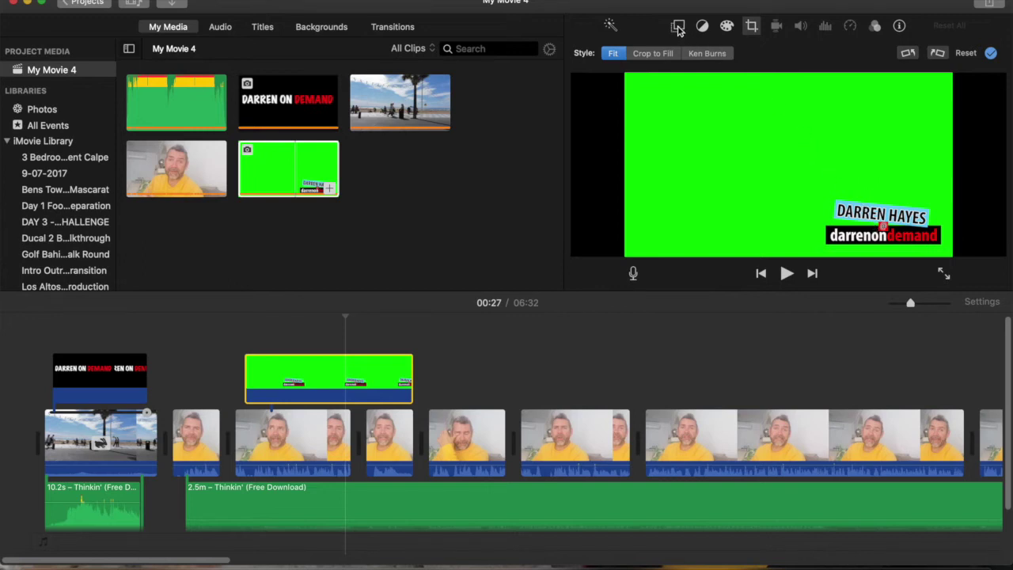
{"action": "left_click", "coordinate": [679, 28]}
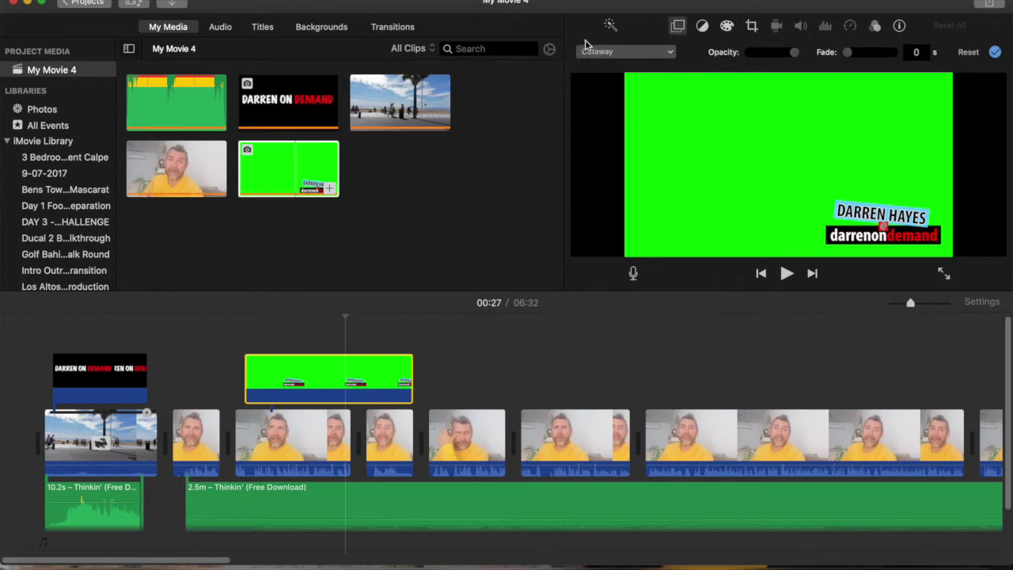
{"action": "left_click", "coordinate": [671, 53]}
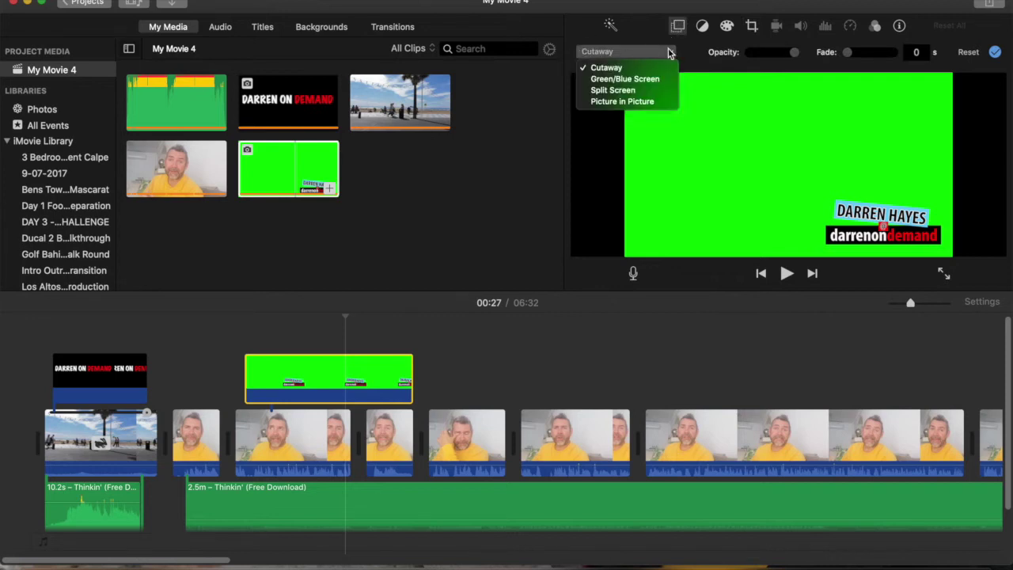
{"action": "left_click", "coordinate": [641, 82]}
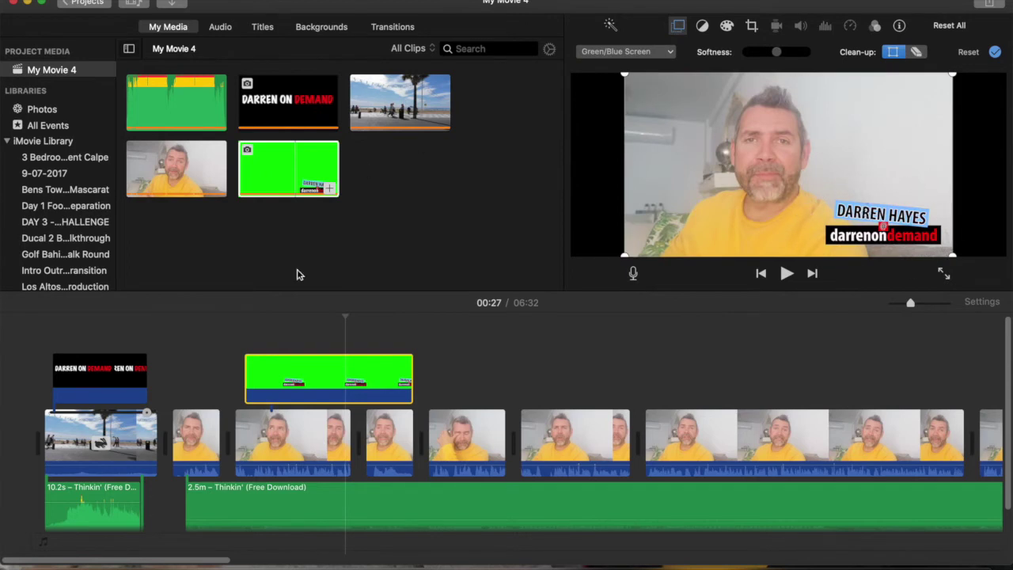
Preview the movie from 00:14 to check the keyed logo overlay, then stop playback
{"action": "left_click", "coordinate": [211, 428]}
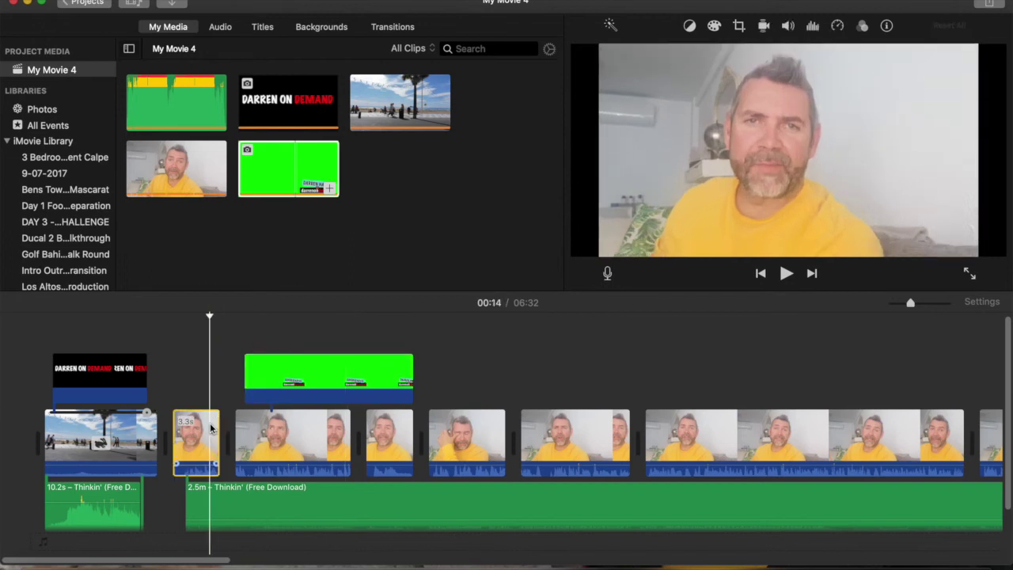
{"action": "left_click", "coordinate": [786, 273]}
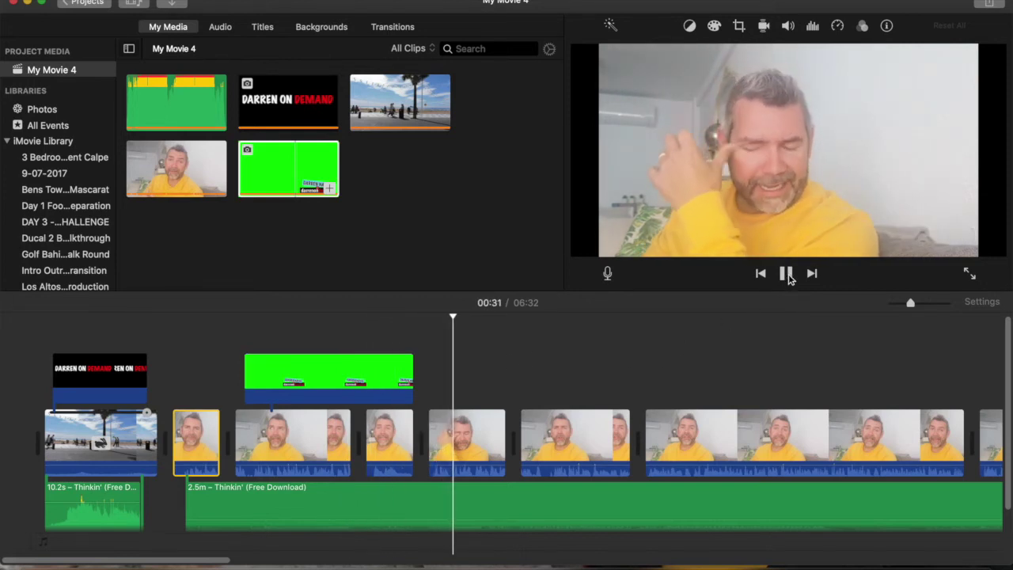
{"action": "left_click", "coordinate": [787, 274]}
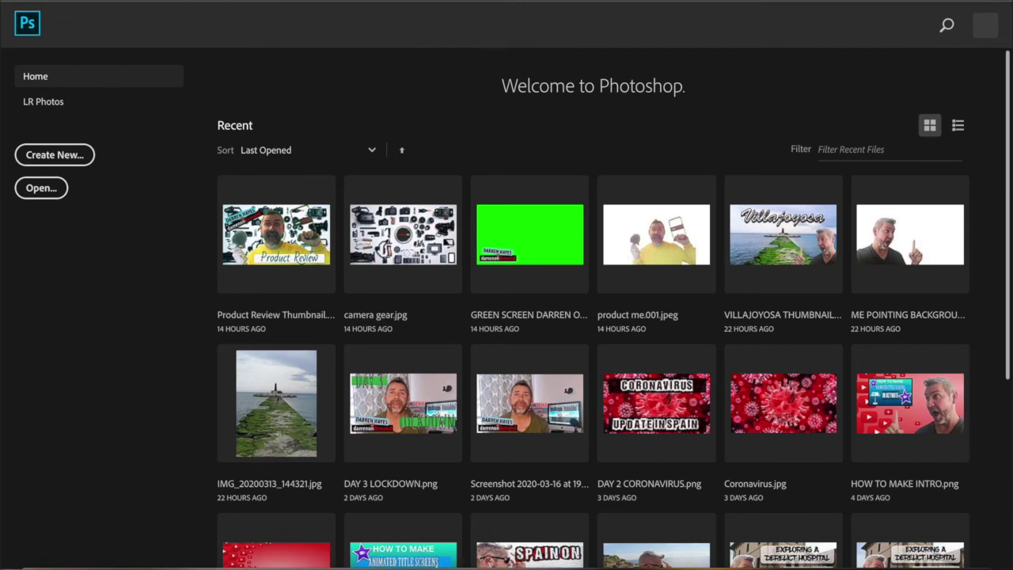
Create Untitled-1, a blank 1280 × 720 px RGB document with White background contents
{"action": "left_click", "coordinate": [130, 0]}
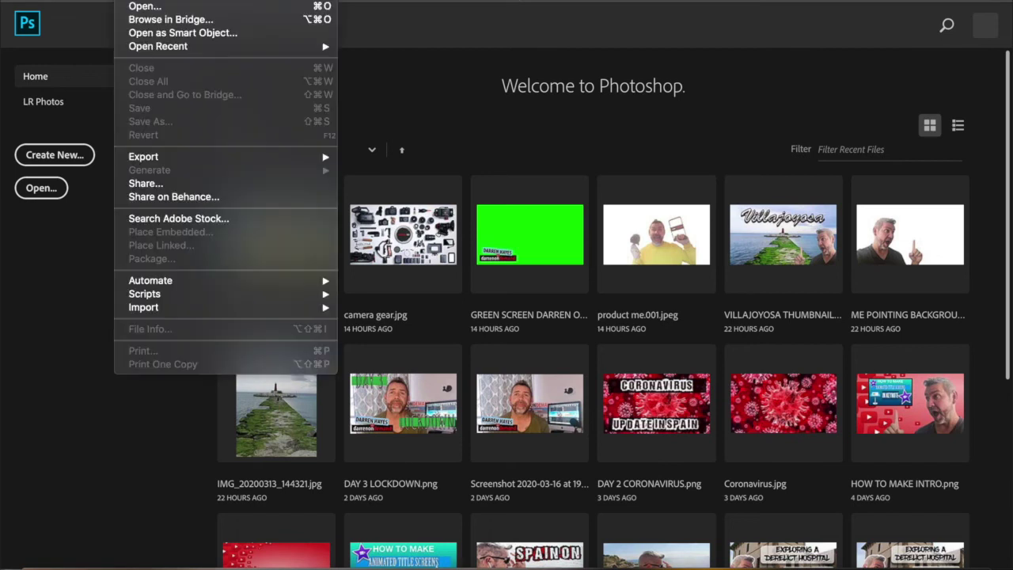
{"action": "left_click", "coordinate": [136, 4]}
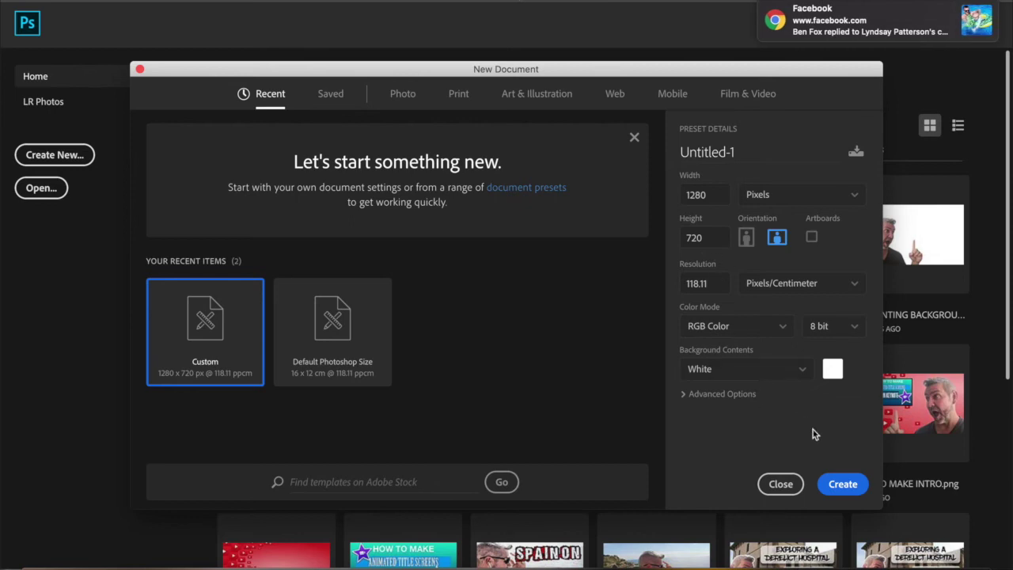
{"action": "left_click", "coordinate": [841, 483]}
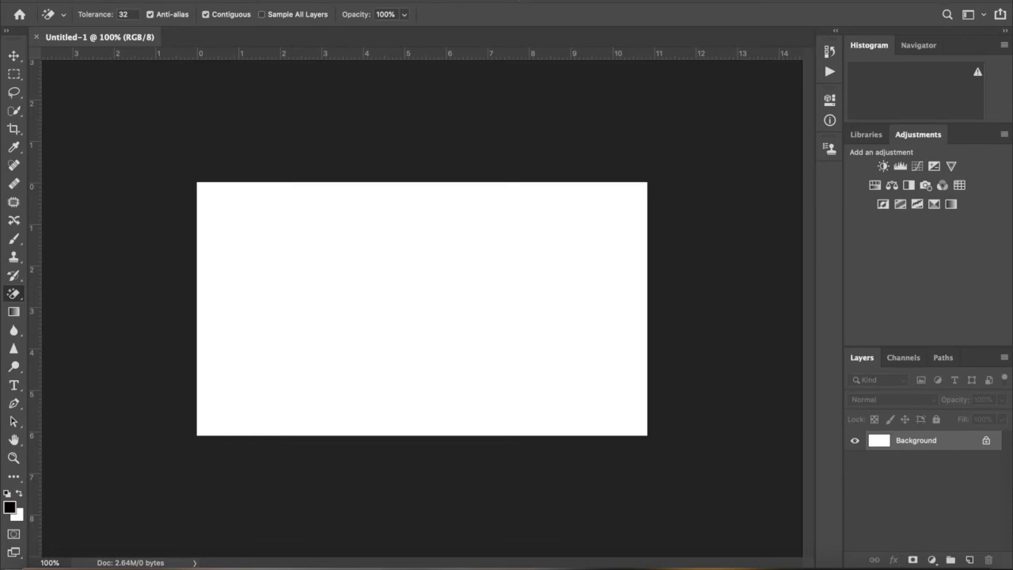
Open DARRENONDEMAND.png from the OVERLAYS folder and select the Move tool
{"action": "left_click", "coordinate": [130, 0]}
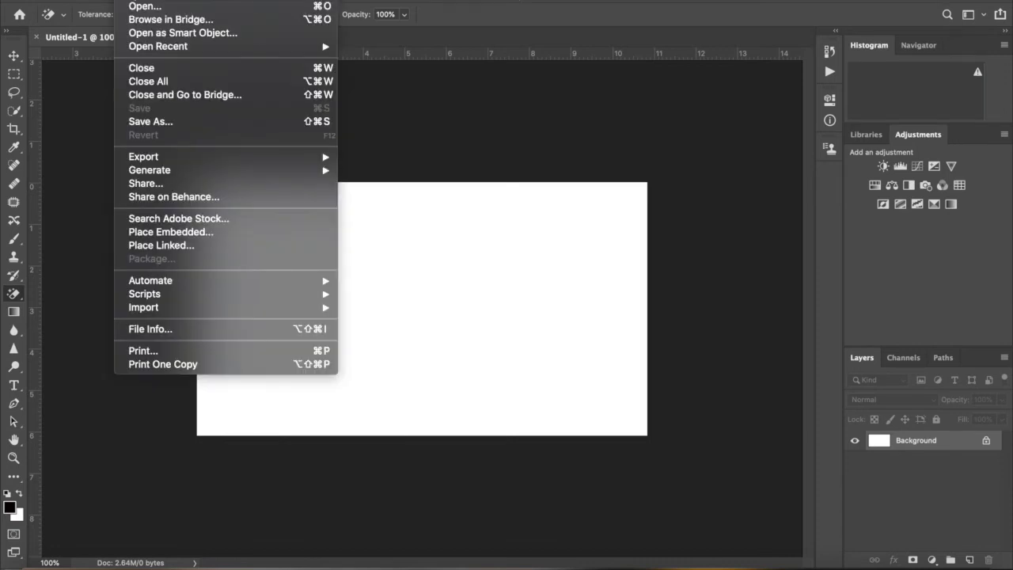
{"action": "left_click", "coordinate": [144, 7]}
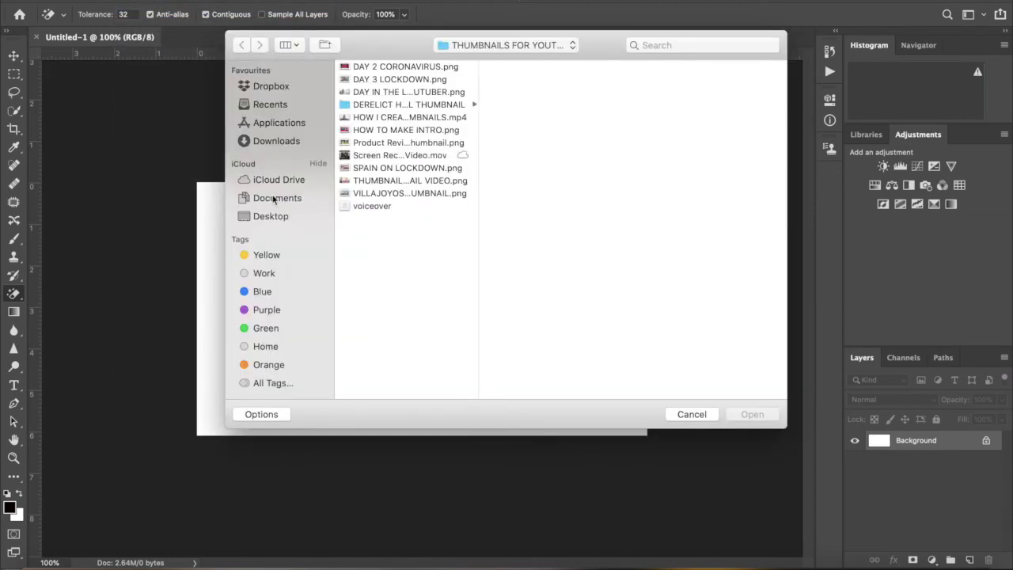
{"action": "left_click", "coordinate": [489, 48]}
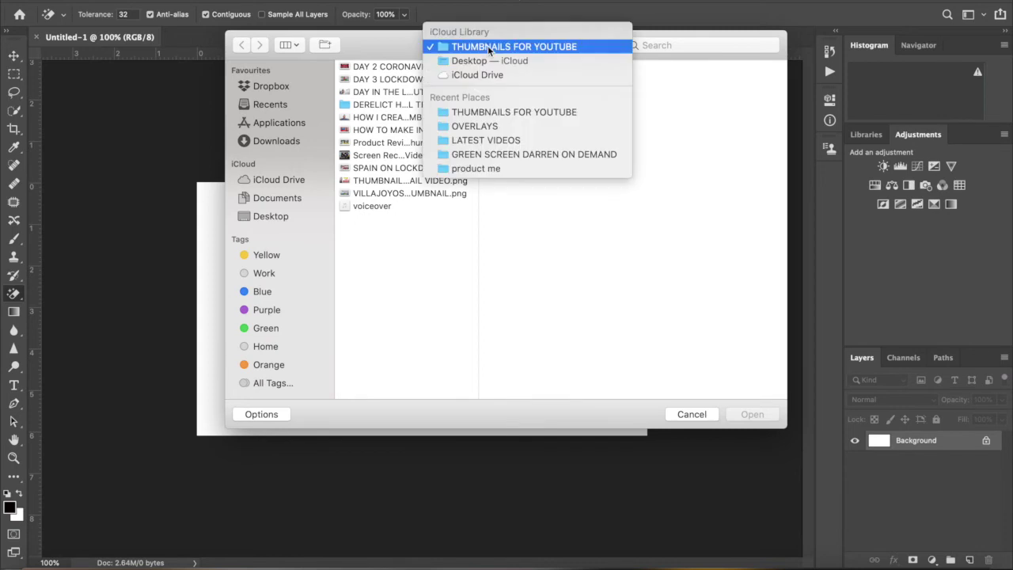
{"action": "left_click", "coordinate": [494, 129]}
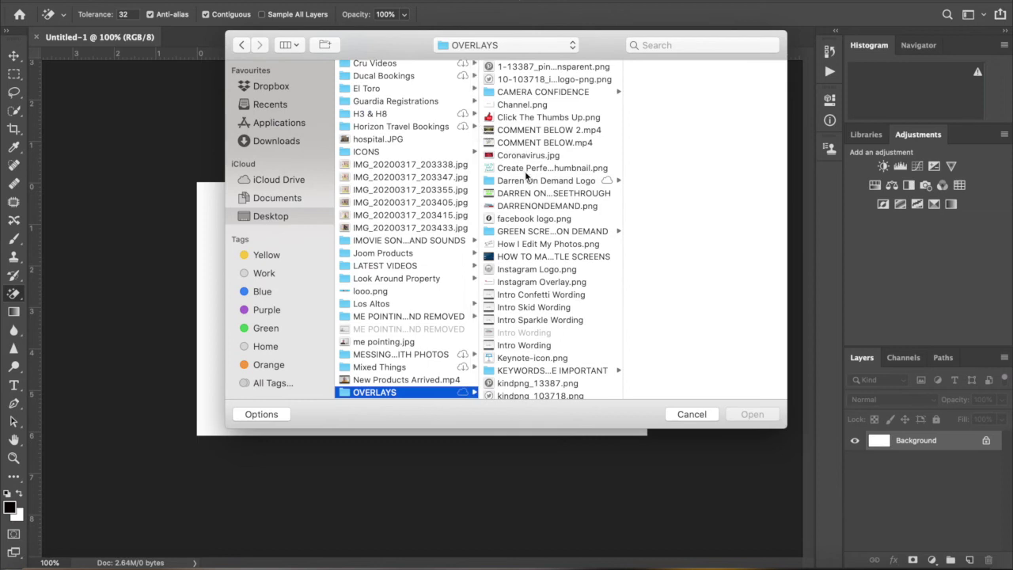
{"action": "left_click", "coordinate": [531, 207]}
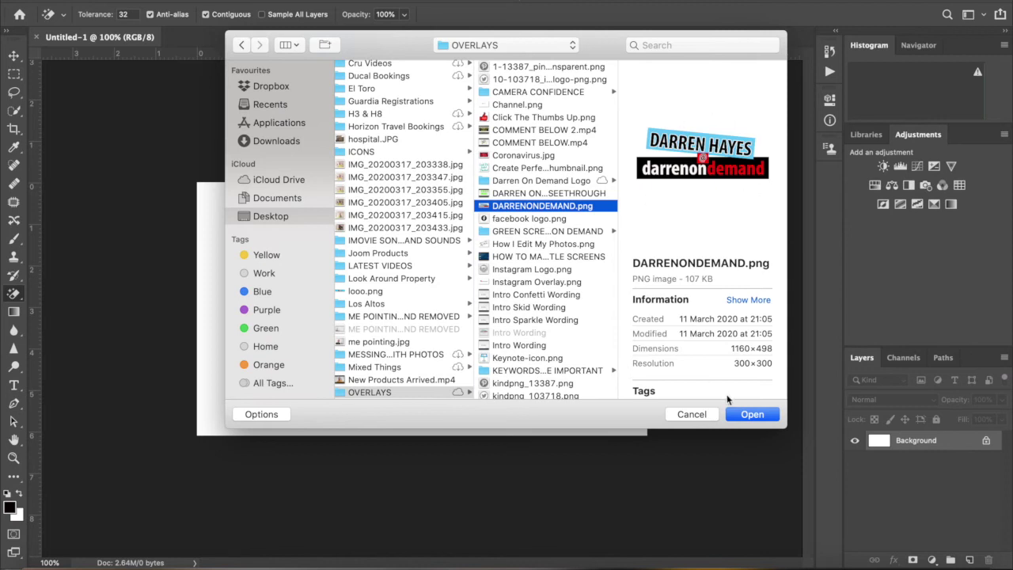
{"action": "left_click", "coordinate": [751, 415]}
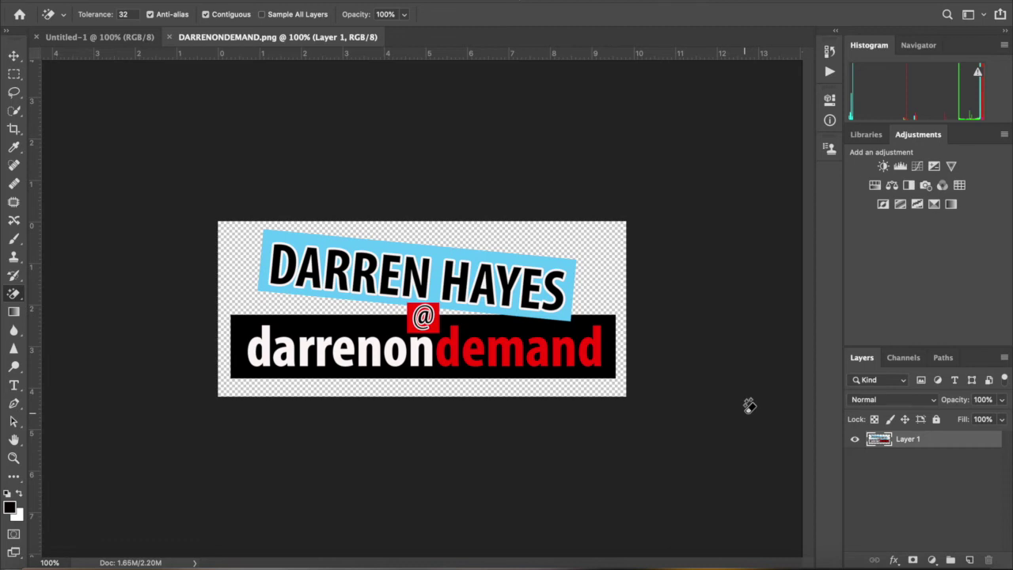
{"action": "left_click", "coordinate": [11, 56]}
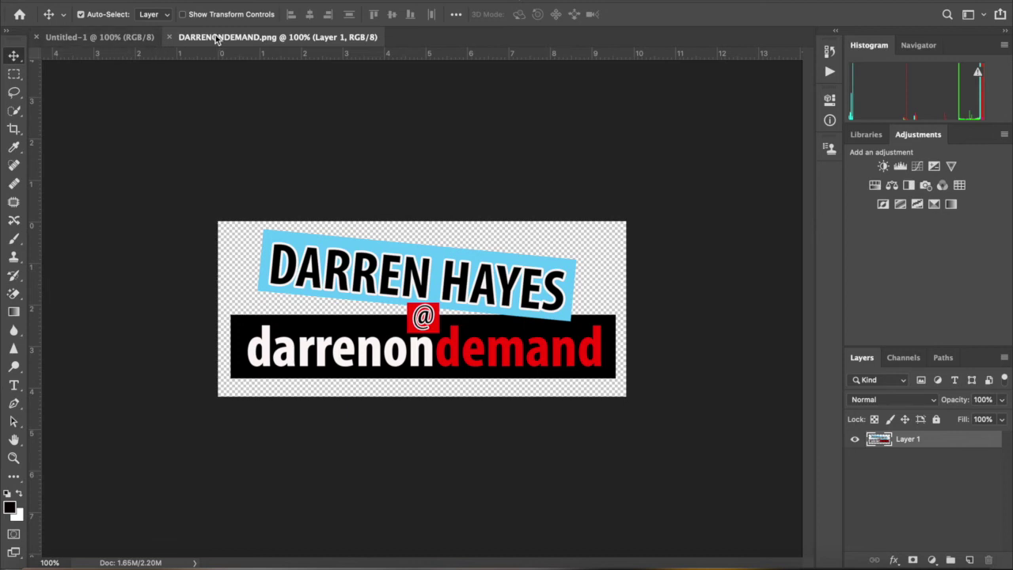
Float the logo document and drag the logo into the white Untitled-1 canvas
{"action": "left_click_drag", "start_coordinate": [215, 37], "coordinate": [409, 129]}
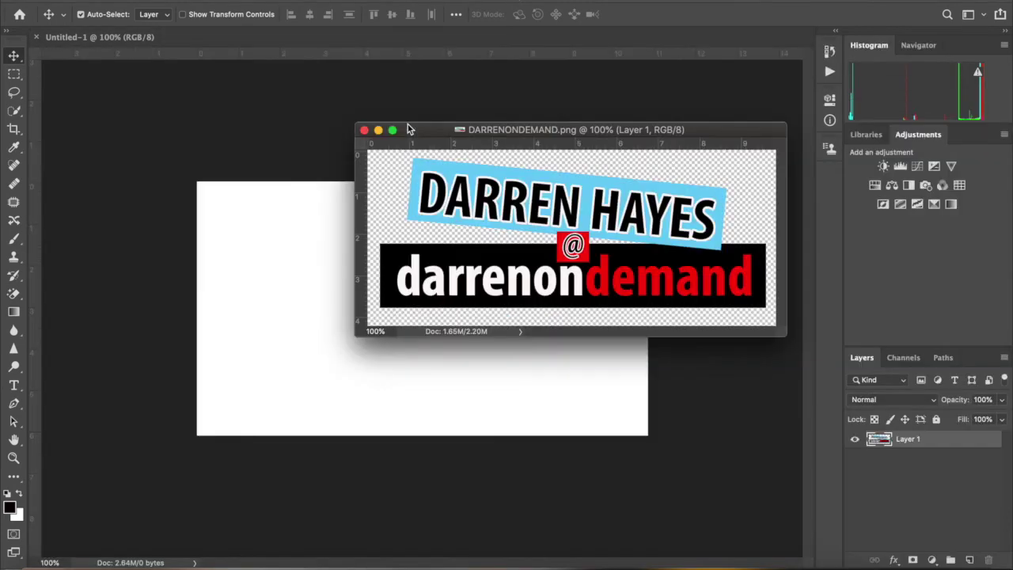
{"action": "left_click_drag", "start_coordinate": [473, 201], "coordinate": [299, 312]}
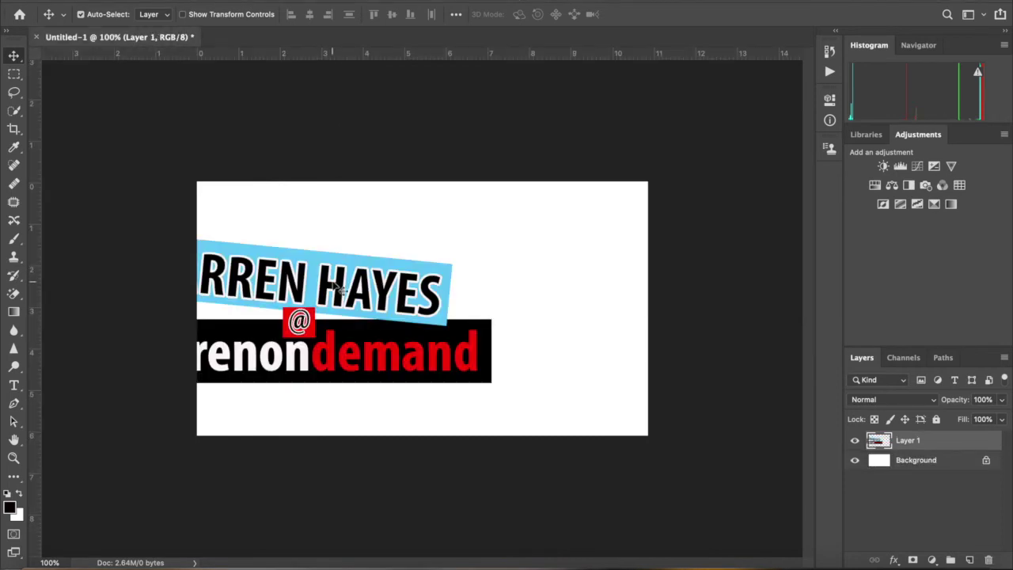
{"action": "left_click_drag", "start_coordinate": [360, 278], "coordinate": [475, 314]}
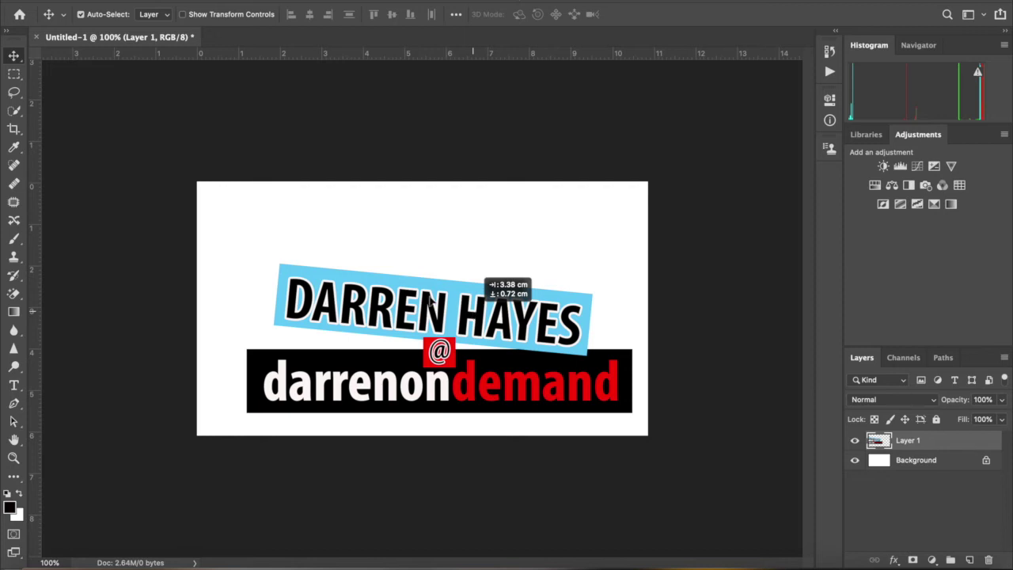
{"action": "left_click_drag", "start_coordinate": [430, 300], "coordinate": [430, 301]}
Free Transform the logo to 44.12% and place it in the bottom-left corner
{"action": "left_click", "coordinate": [162, 0]}
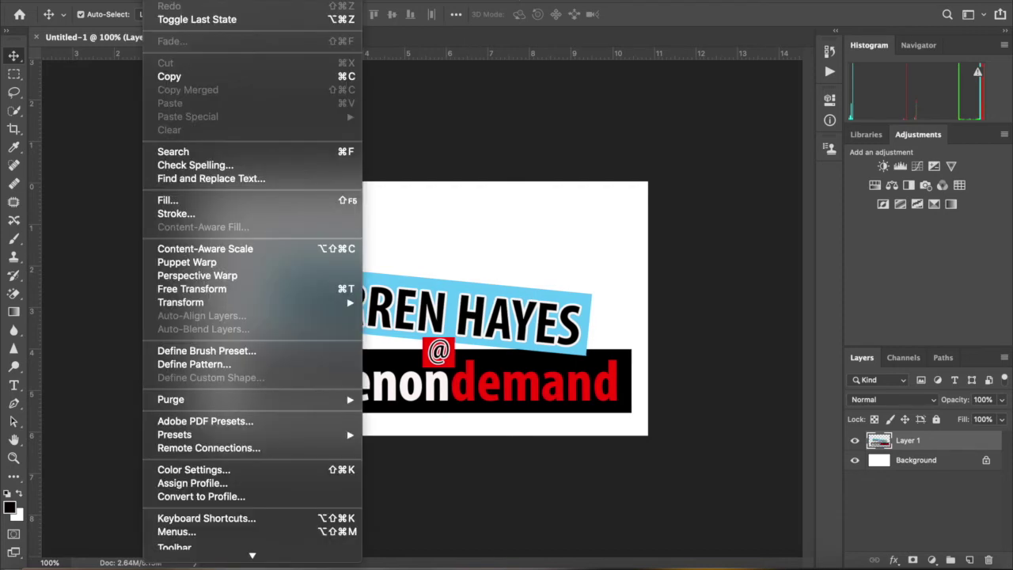
{"action": "mouse_move", "coordinate": [194, 0]}
{"action": "mouse_move", "coordinate": [162, 0]}
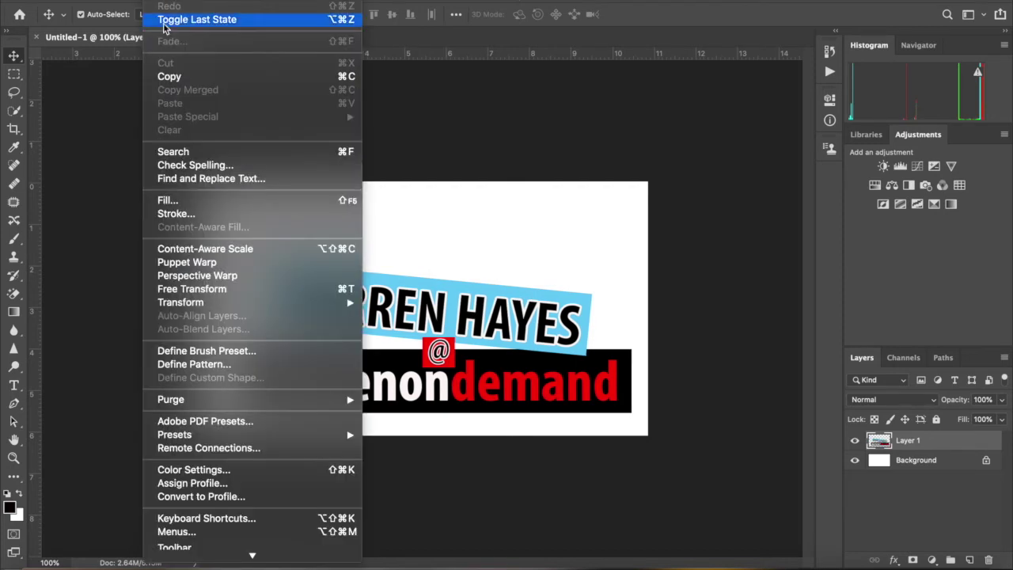
{"action": "left_click", "coordinate": [193, 289]}
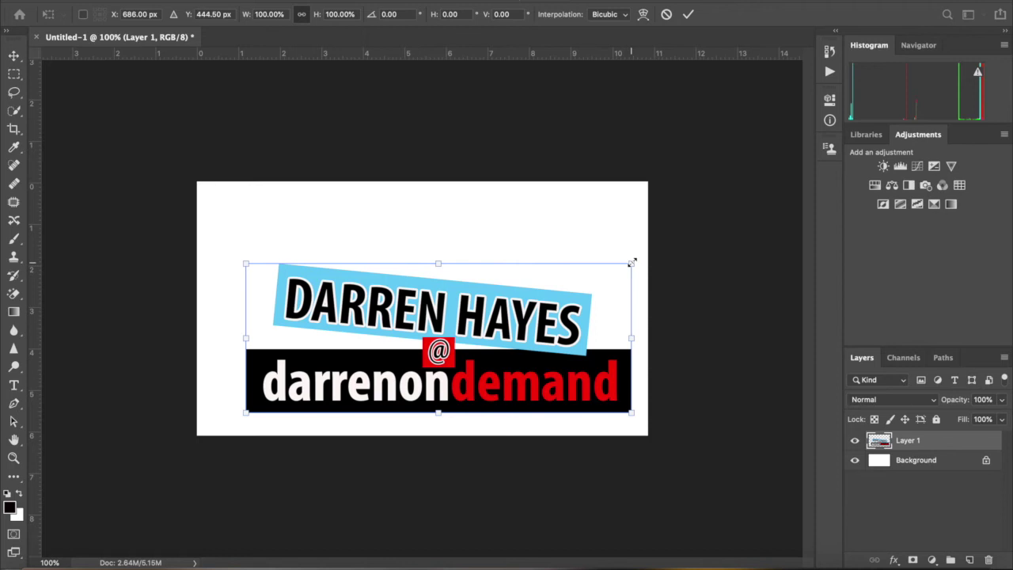
{"action": "left_click_drag", "start_coordinate": [632, 262], "coordinate": [346, 381]}
{"action": "key", "text": "Return"}
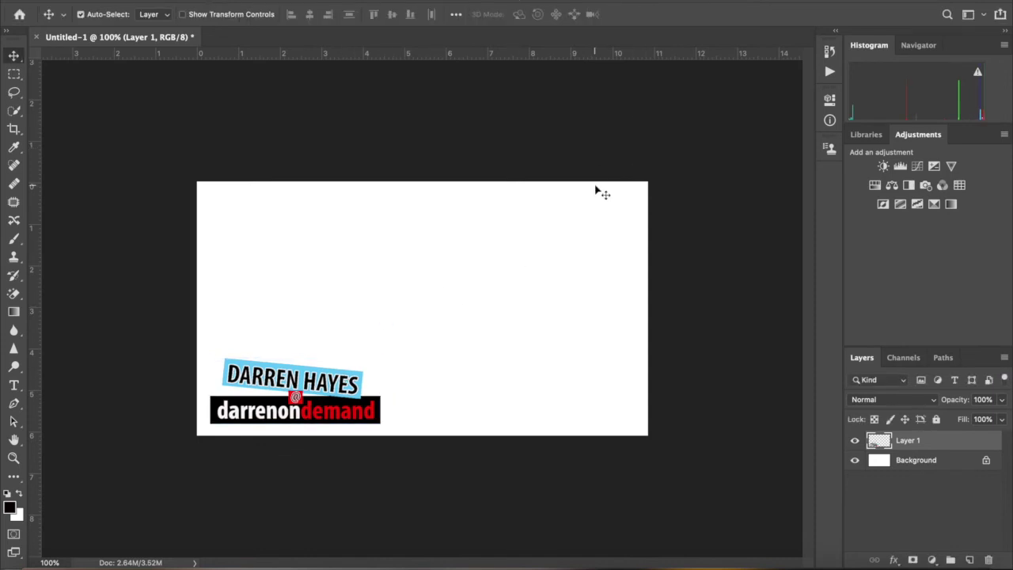
Merge visible layers, then Magic Eraser the white background so only the logo remains on Layer 0
{"action": "left_click", "coordinate": [238, 0]}
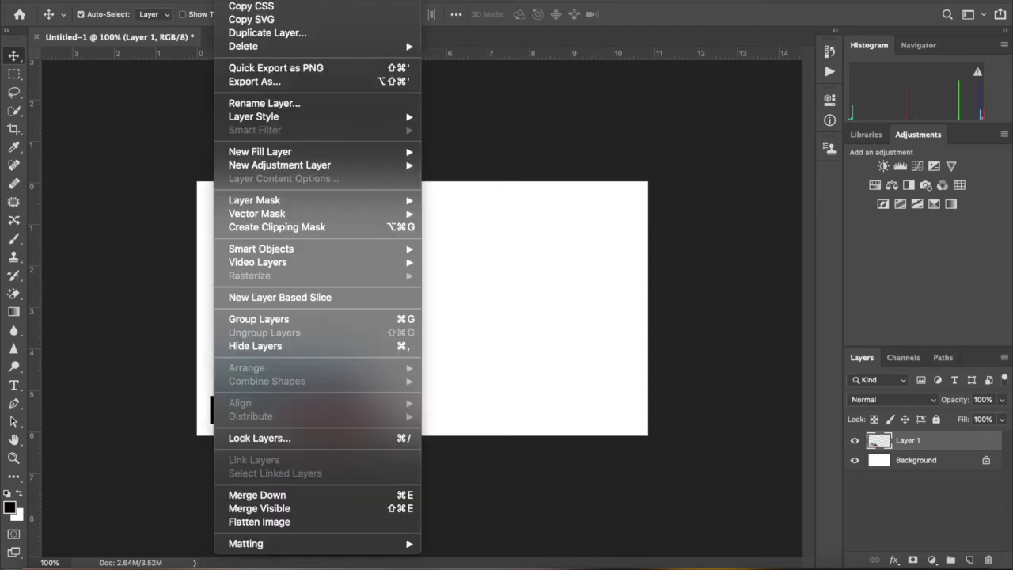
{"action": "left_click", "coordinate": [279, 508]}
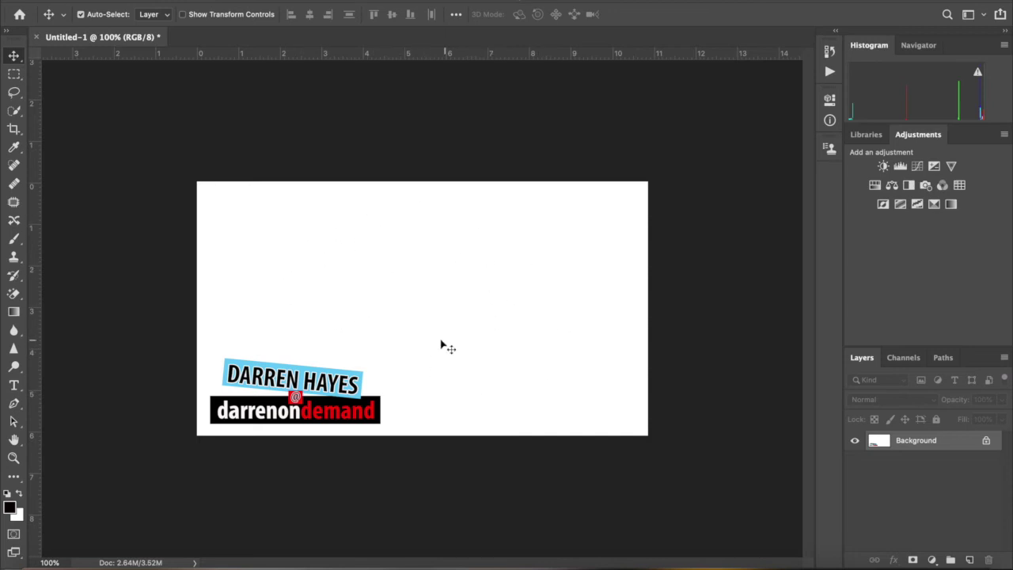
{"action": "left_click", "coordinate": [13, 295]}
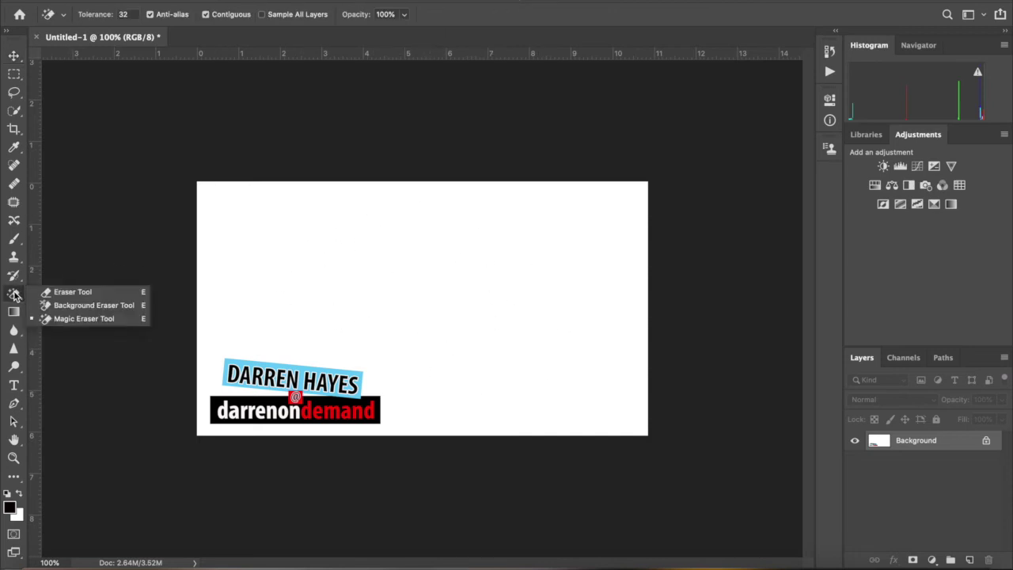
{"action": "left_click", "coordinate": [67, 319]}
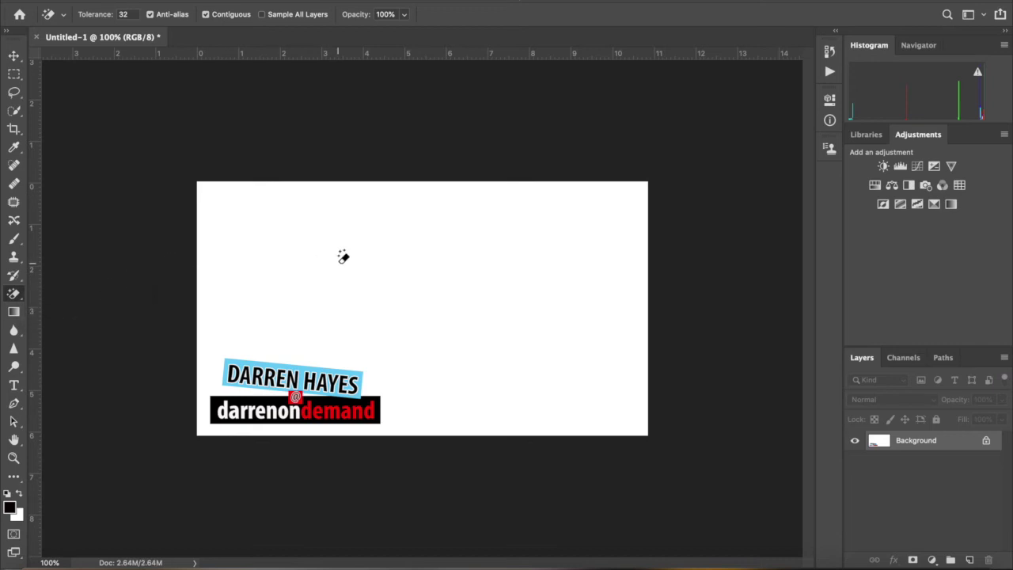
{"action": "left_click", "coordinate": [342, 257]}
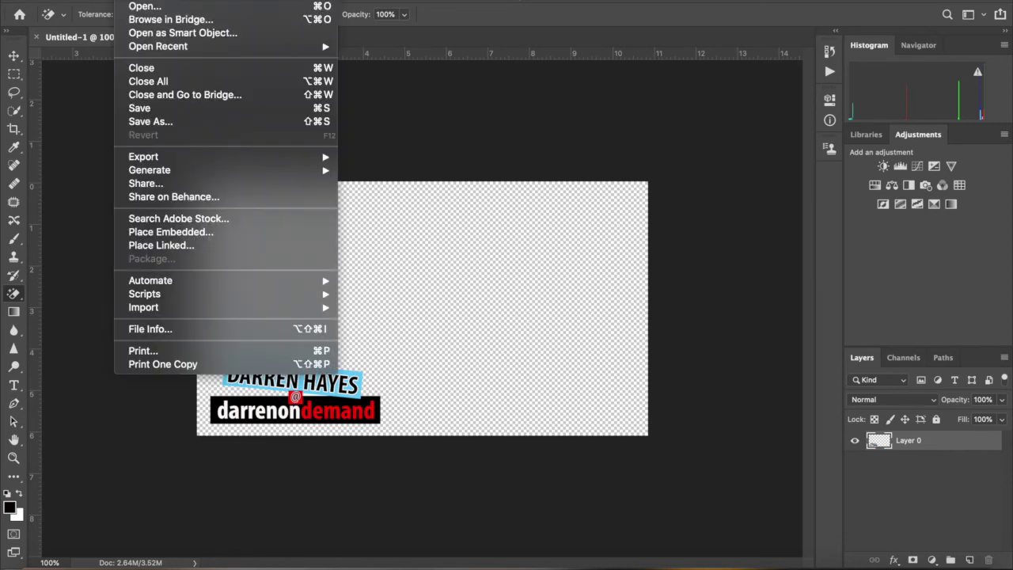
Save a PNG copy named 'overlay darren on demand logo' in OVERLAYS, accepting the PNG options
{"action": "left_click", "coordinate": [162, 123]}
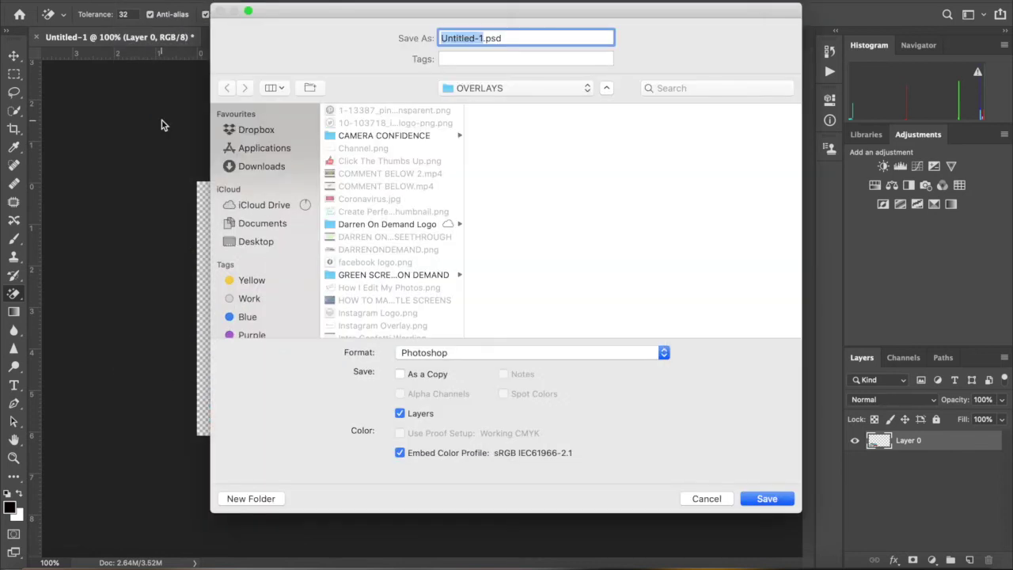
{"action": "left_click", "coordinate": [433, 353]}
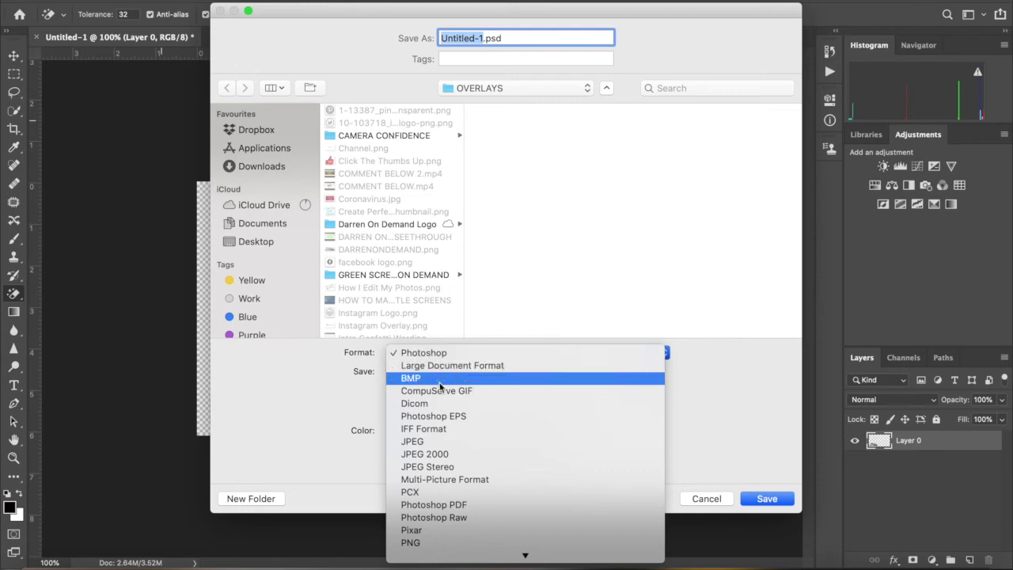
{"action": "scroll", "coordinate": [454, 515], "scroll_direction": "down", "scroll_amount": 1}
{"action": "scroll", "coordinate": [453, 514], "scroll_direction": "down", "scroll_amount": 2}
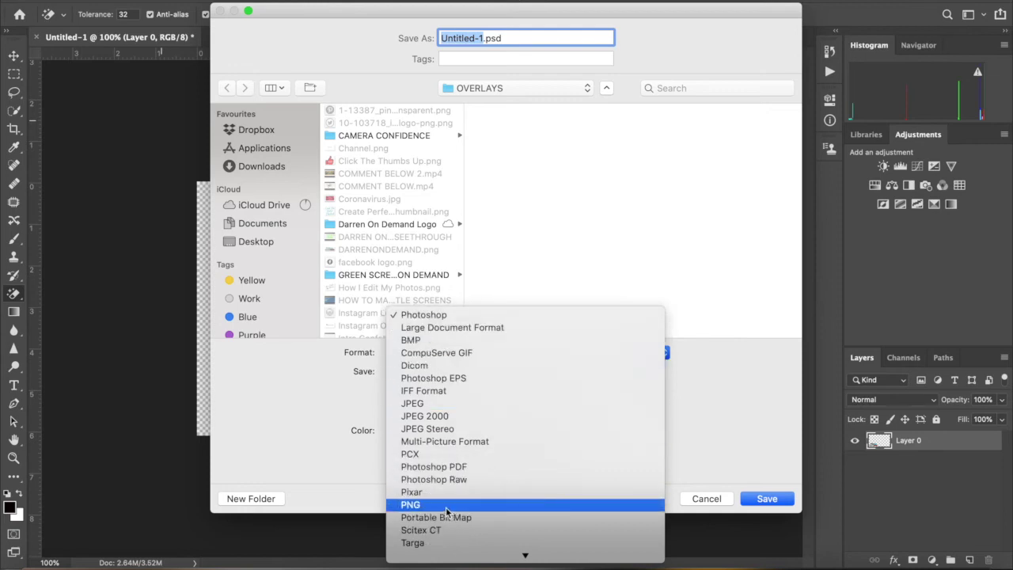
{"action": "left_click", "coordinate": [435, 505]}
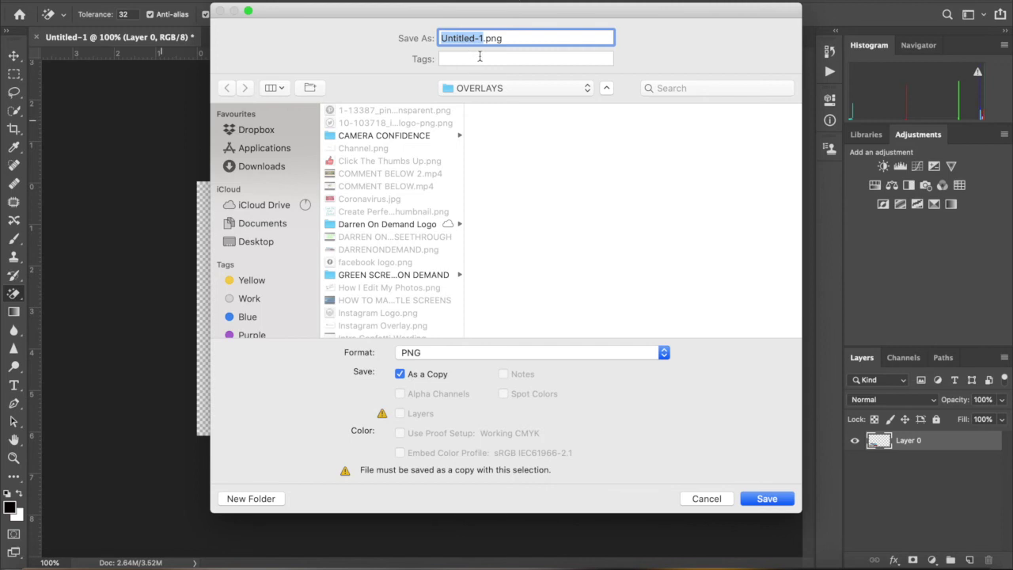
{"action": "type", "text": "overlay darren on demand"}
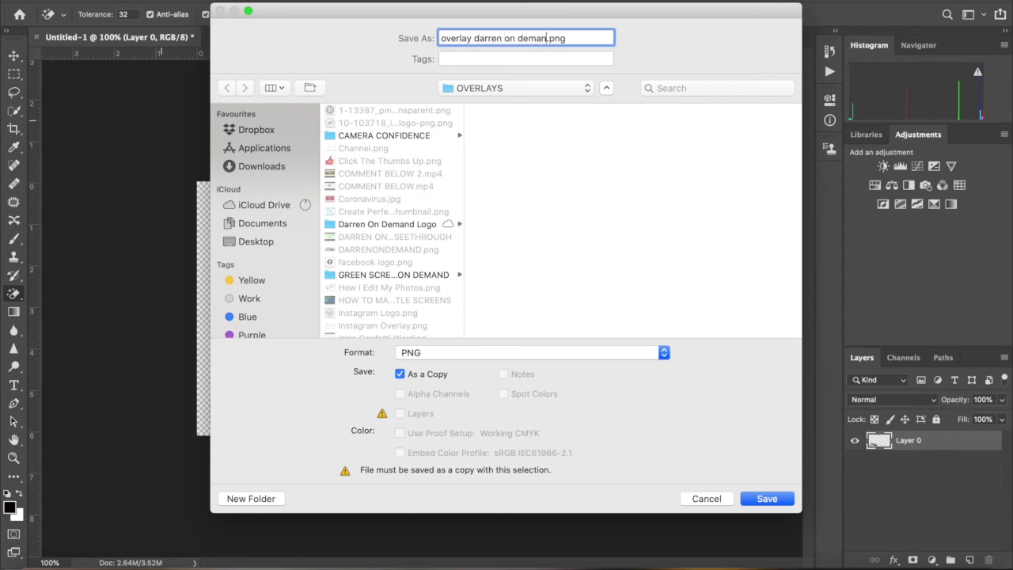
{"action": "type", "text": " logo"}
{"action": "left_click", "coordinate": [768, 500]}
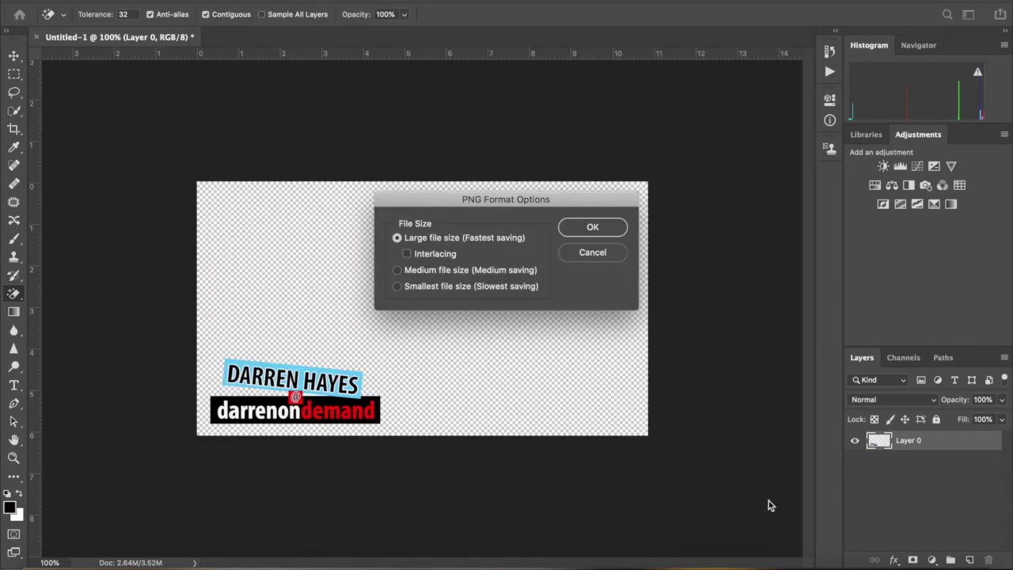
{"action": "left_click", "coordinate": [593, 226]}
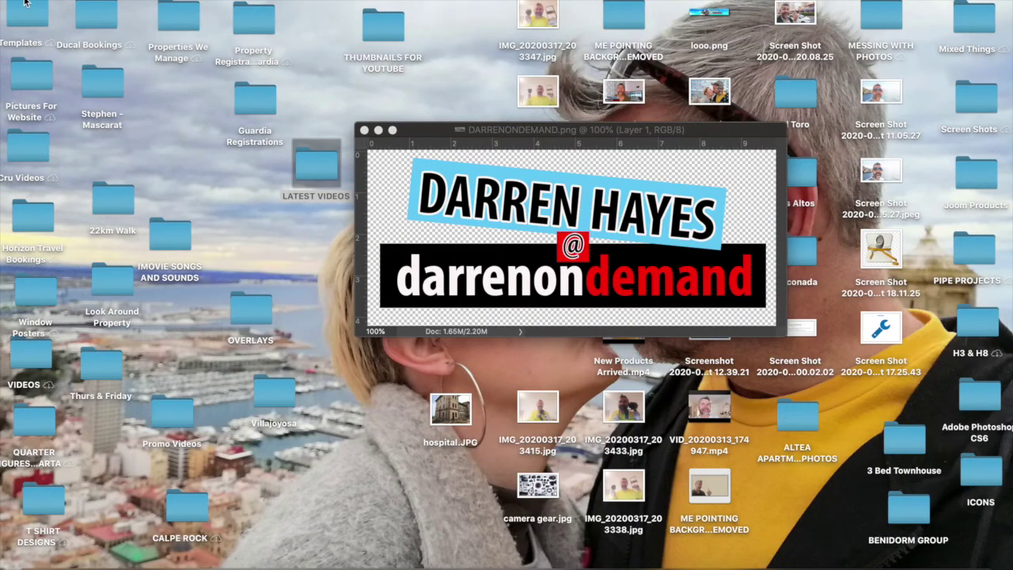
Close DARRENONDEMAND.png and import overlay darren on demand logo.png from OVERLAYS into My Movie 4
{"action": "left_click", "coordinate": [363, 130]}
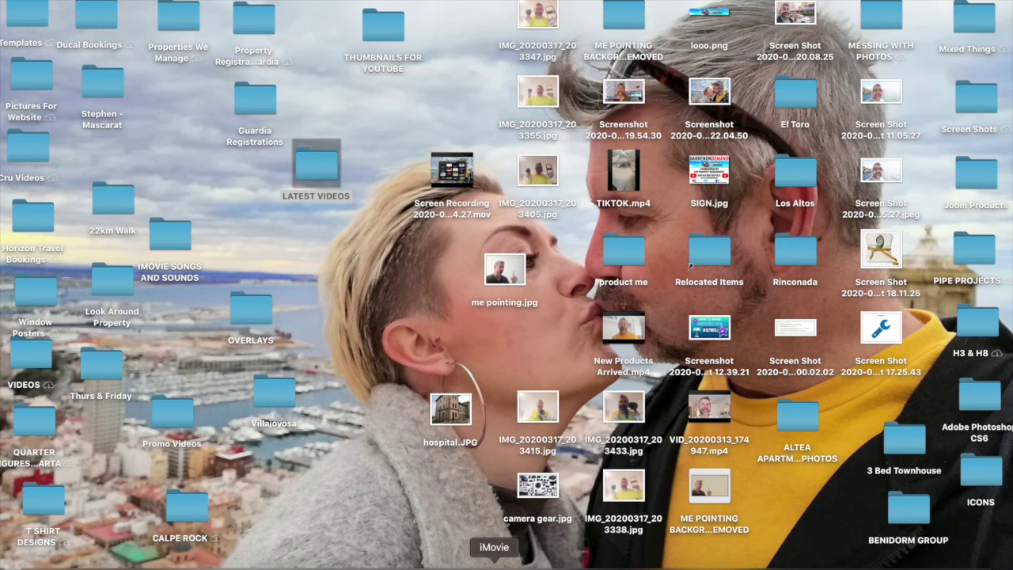
{"action": "left_click", "coordinate": [494, 562]}
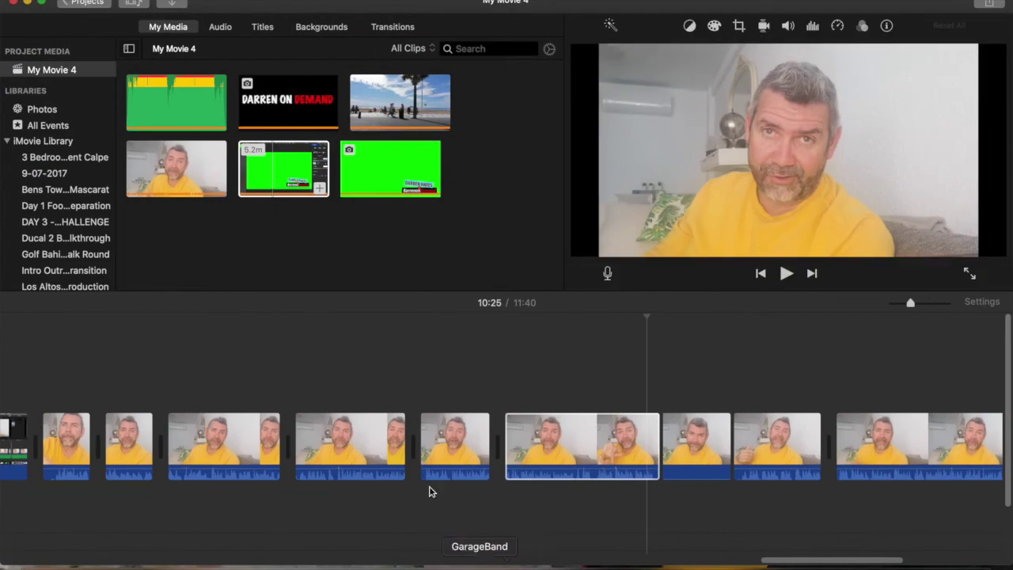
{"action": "left_click", "coordinate": [175, 3]}
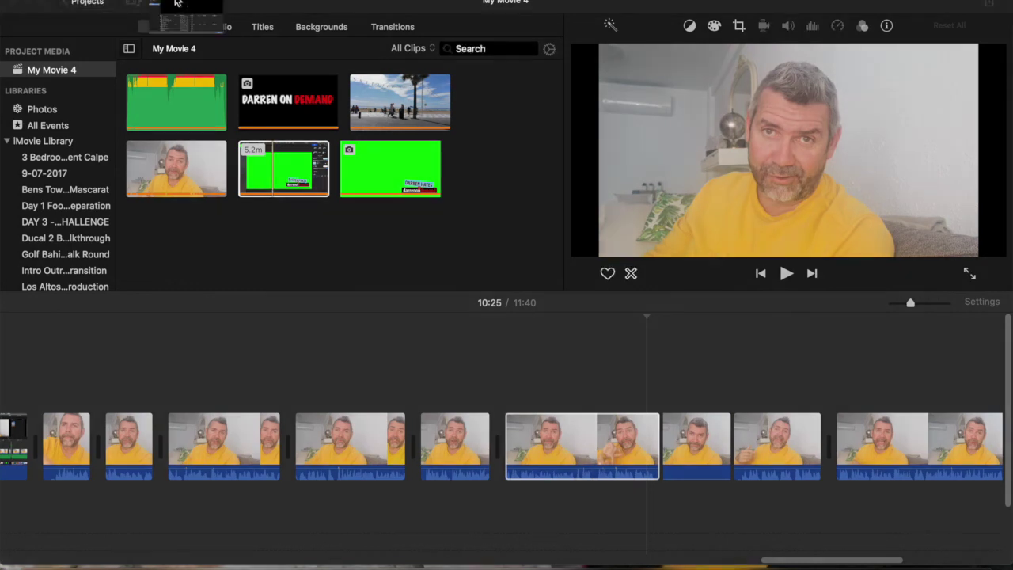
{"action": "scroll", "coordinate": [229, 361], "scroll_direction": "down", "scroll_amount": 10}
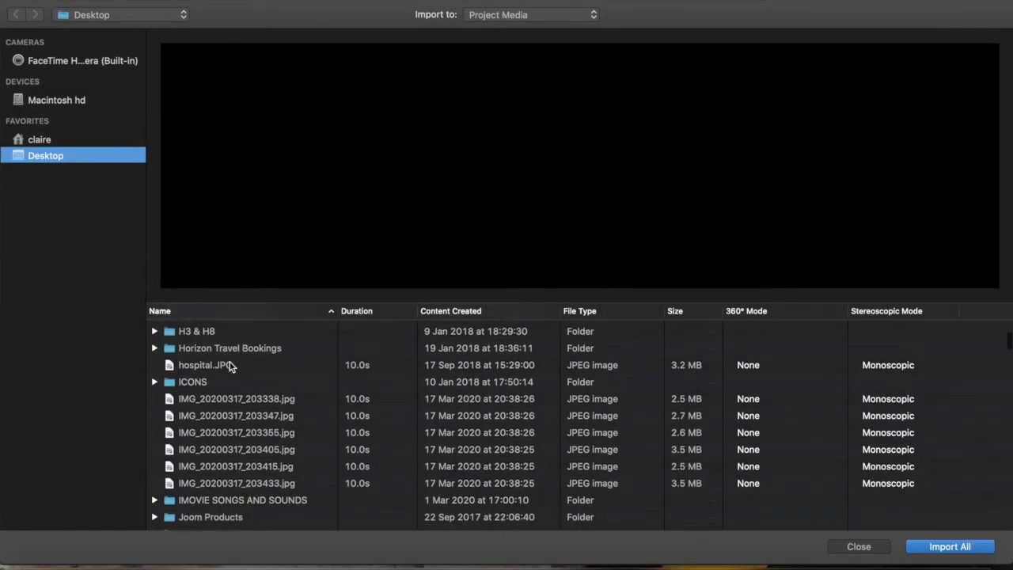
{"action": "scroll", "coordinate": [229, 362], "scroll_direction": "down", "scroll_amount": 10}
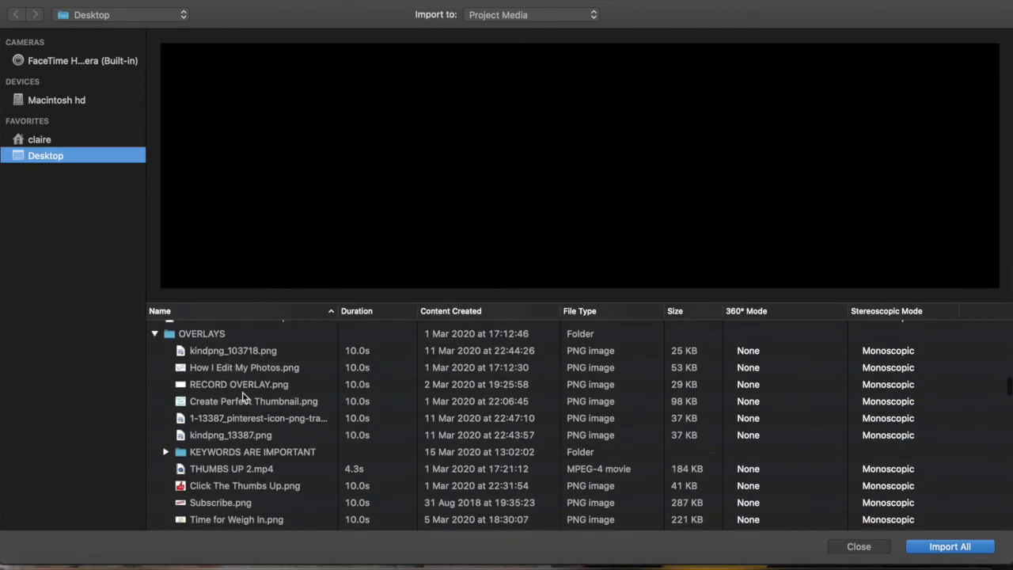
{"action": "scroll", "coordinate": [243, 397], "scroll_direction": "down", "scroll_amount": 5}
{"action": "scroll", "coordinate": [243, 398], "scroll_direction": "down", "scroll_amount": 4}
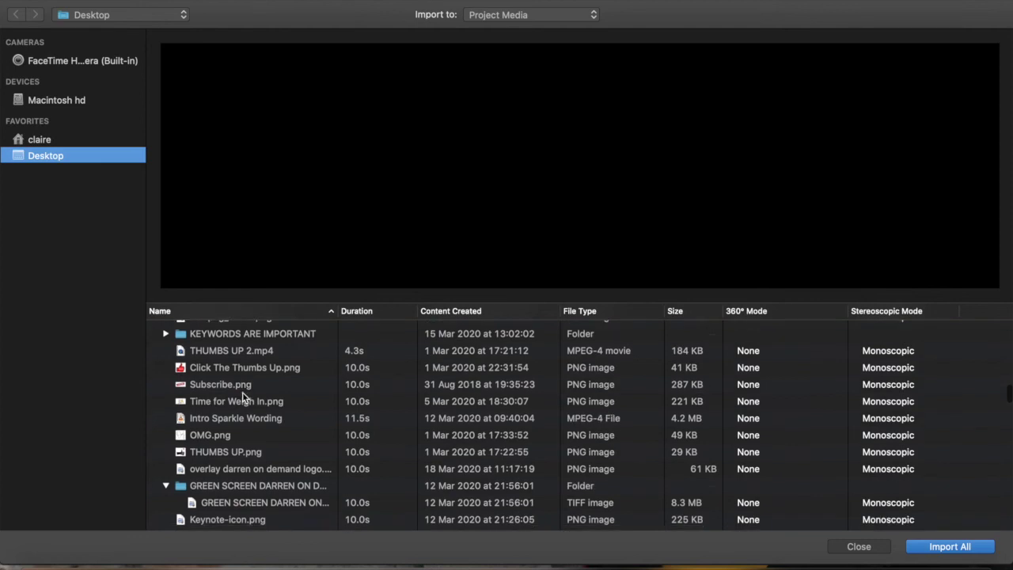
{"action": "left_click", "coordinate": [255, 393]}
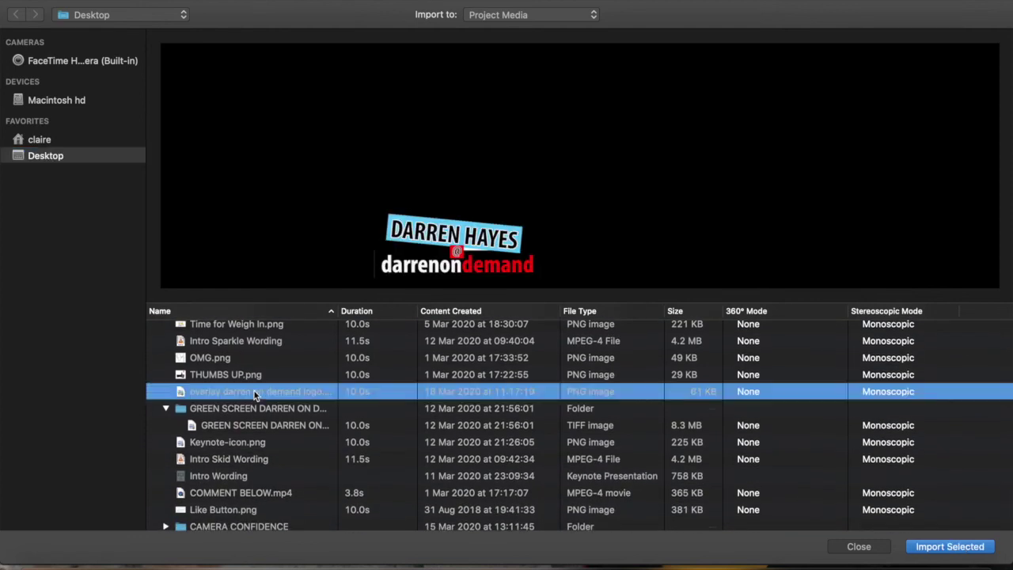
{"action": "left_click", "coordinate": [950, 547]}
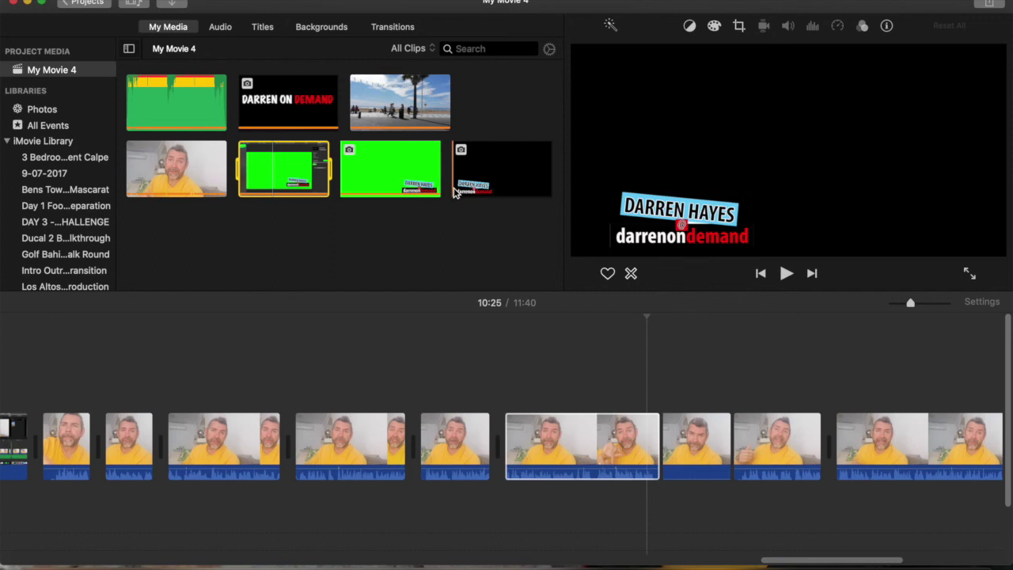
Drag the logo PNG above the talking-head clip at the playhead as a cutaway
{"action": "scroll", "coordinate": [434, 356], "scroll_direction": "left", "scroll_amount": 3}
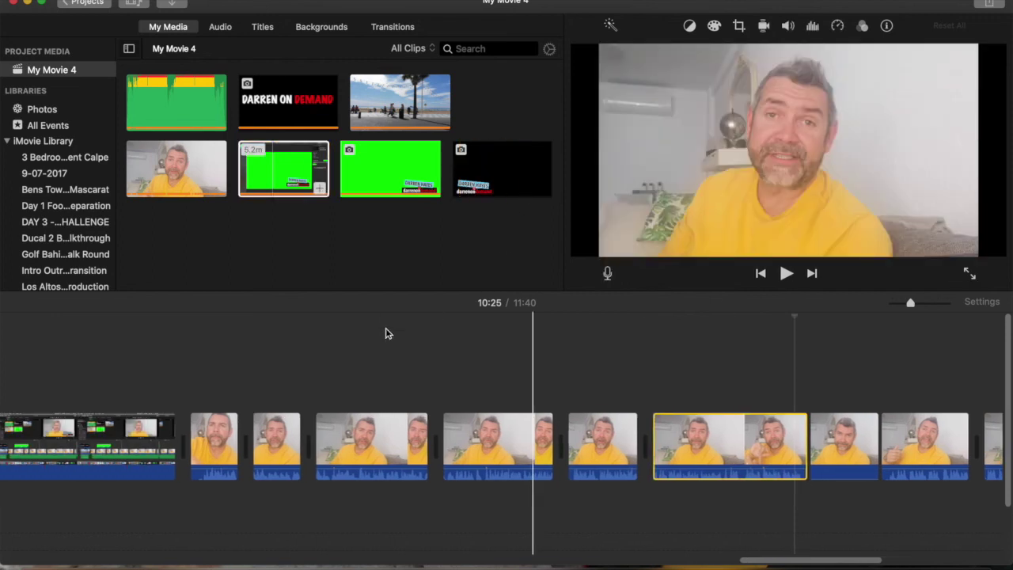
{"action": "scroll", "coordinate": [387, 333], "scroll_direction": "right", "scroll_amount": 3}
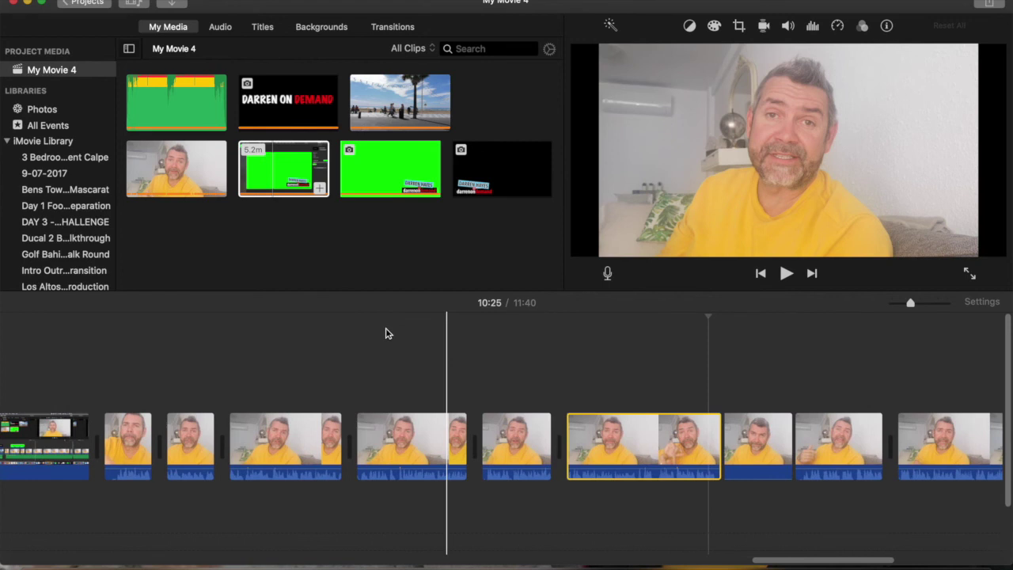
{"action": "left_click", "coordinate": [678, 357]}
{"action": "left_click", "coordinate": [606, 391]}
{"action": "left_click", "coordinate": [590, 386]}
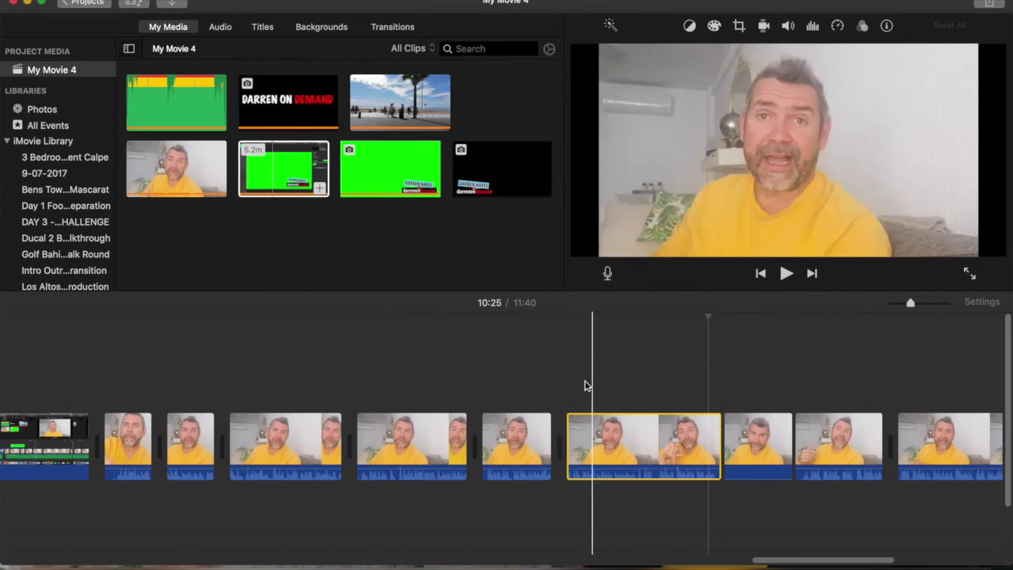
{"action": "left_click_drag", "start_coordinate": [507, 168], "coordinate": [719, 385]}
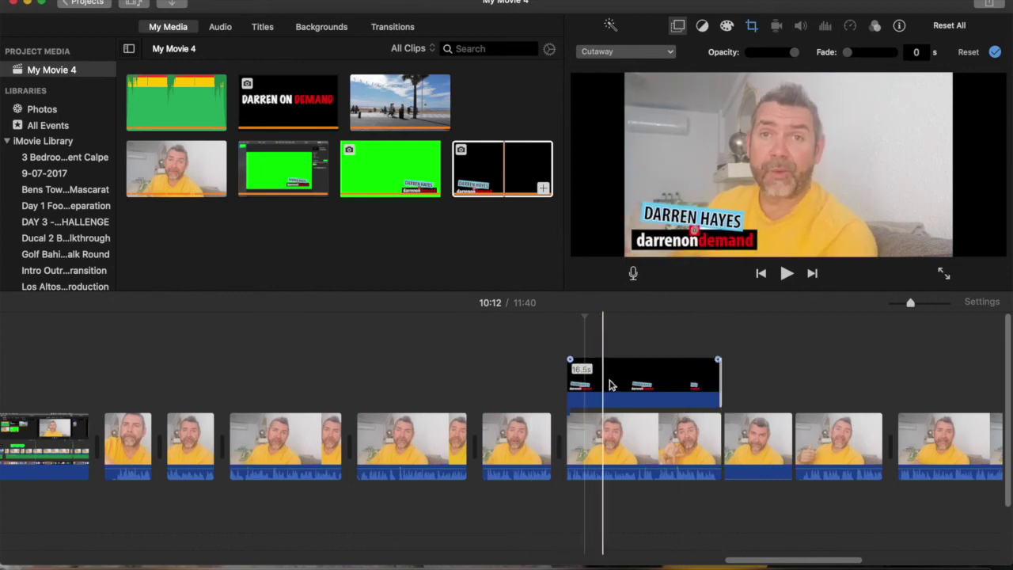
Set the logo clip's crop to Fit instead of Ken Burns
{"action": "left_click", "coordinate": [677, 384]}
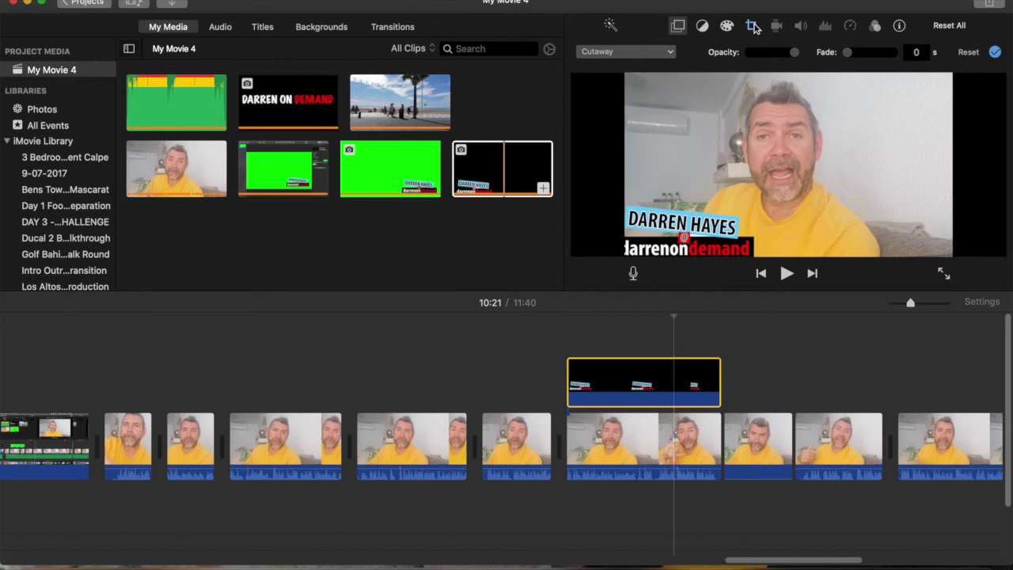
{"action": "left_click", "coordinate": [753, 26]}
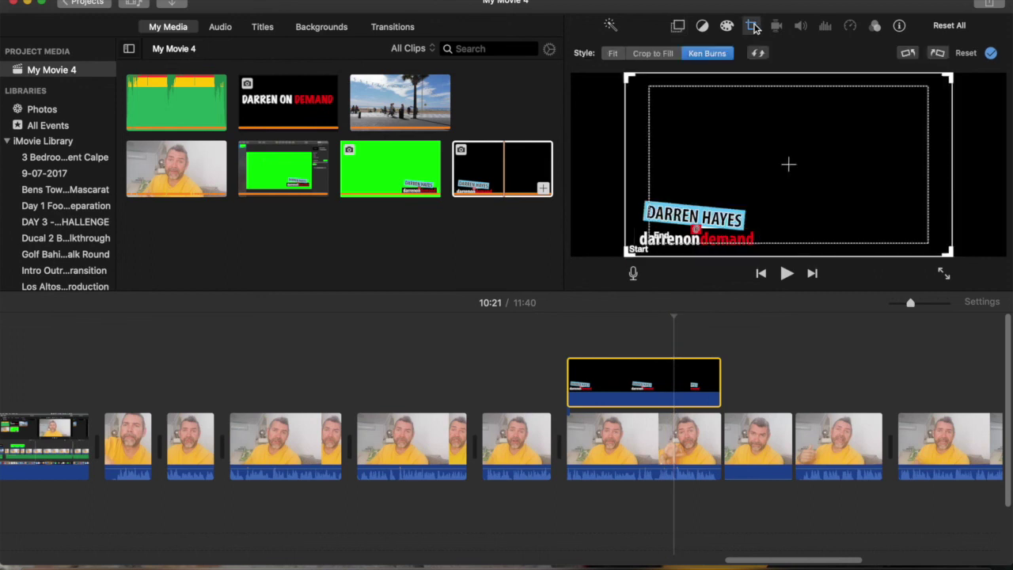
{"action": "left_click", "coordinate": [614, 54]}
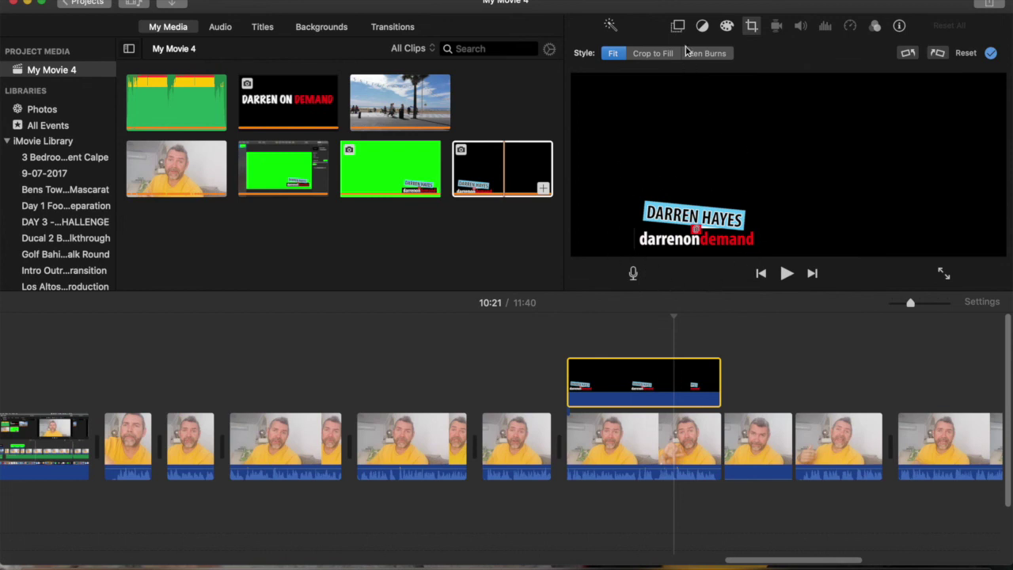
{"action": "left_click", "coordinate": [679, 27]}
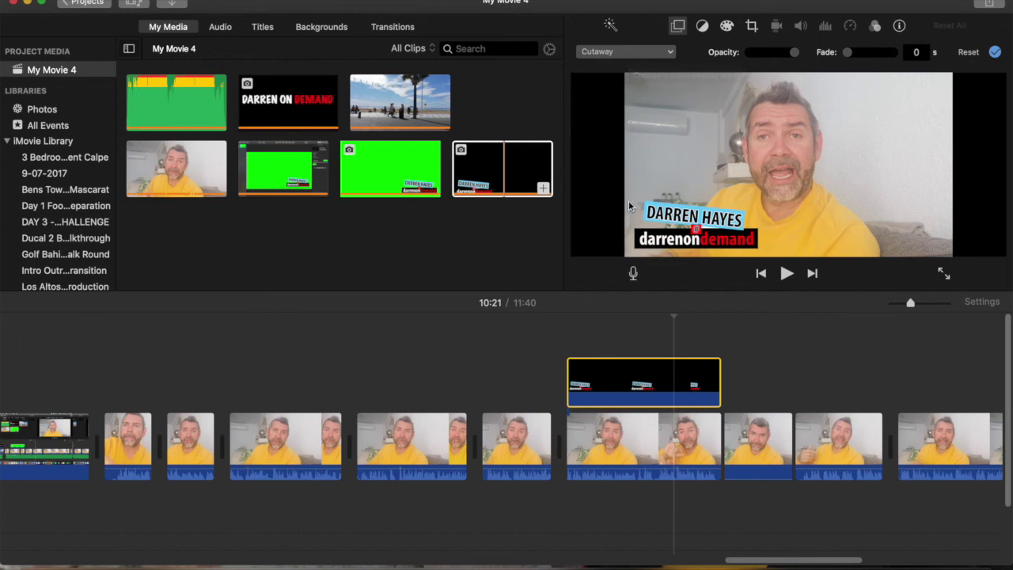
{"action": "left_click", "coordinate": [535, 439]}
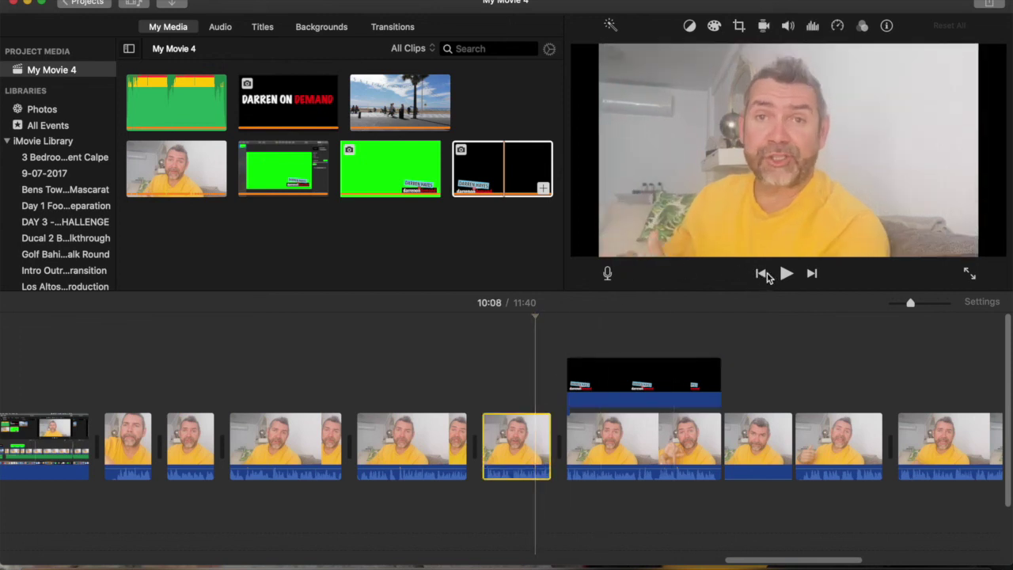
{"action": "left_click", "coordinate": [785, 274]}
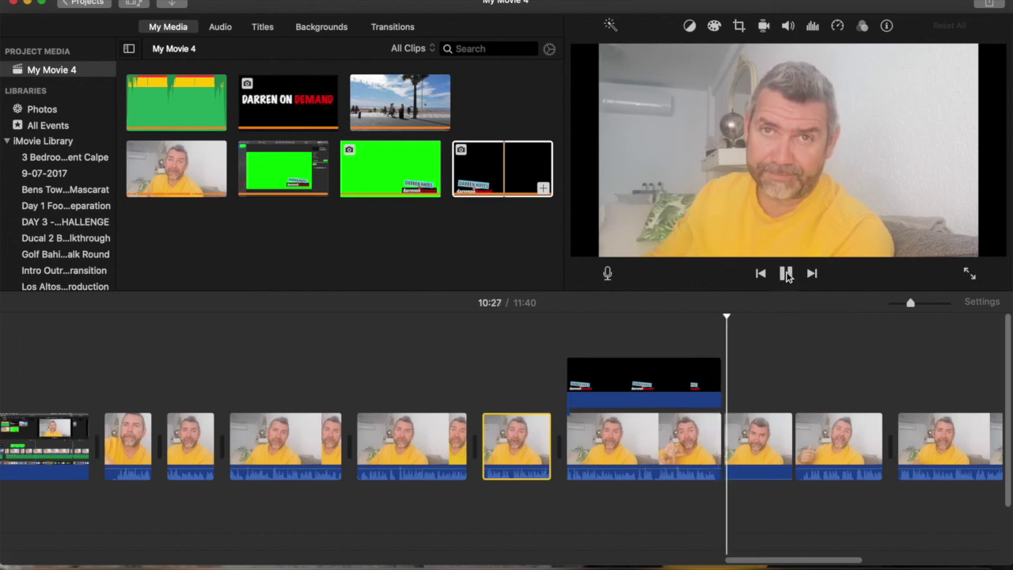
{"action": "left_click", "coordinate": [786, 274]}
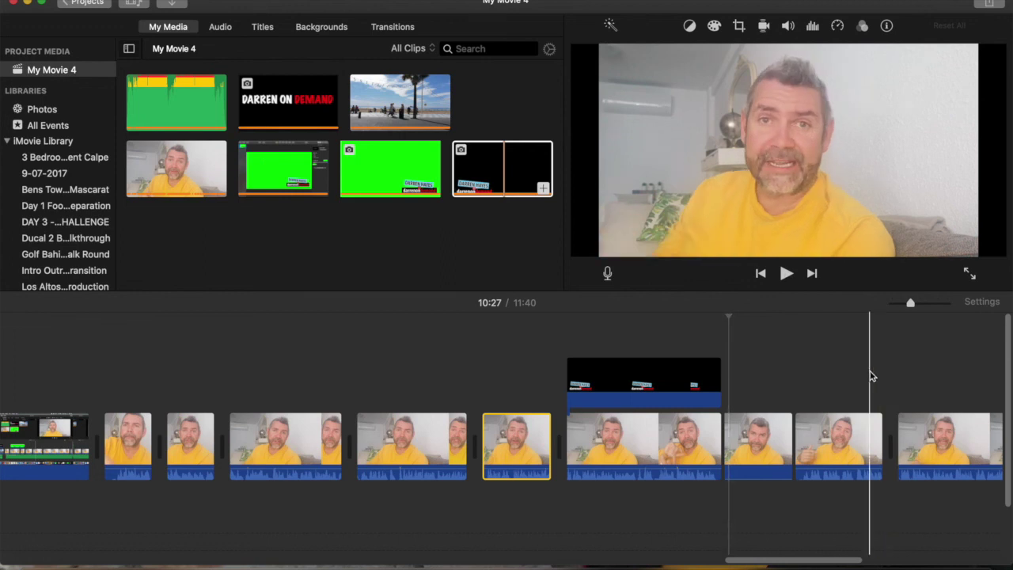
{"action": "left_click", "coordinate": [870, 376]}
{"action": "left_click", "coordinate": [668, 374]}
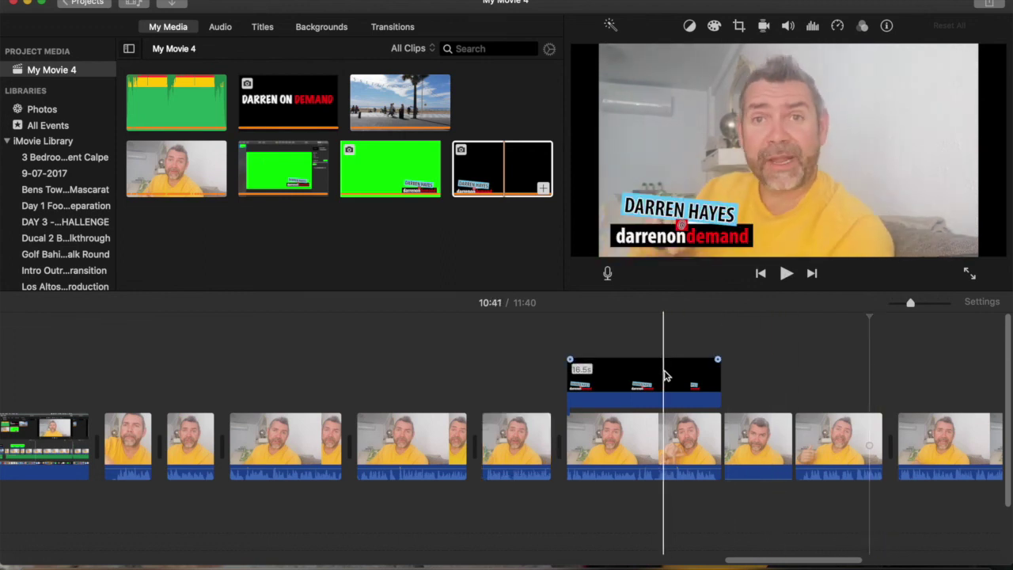